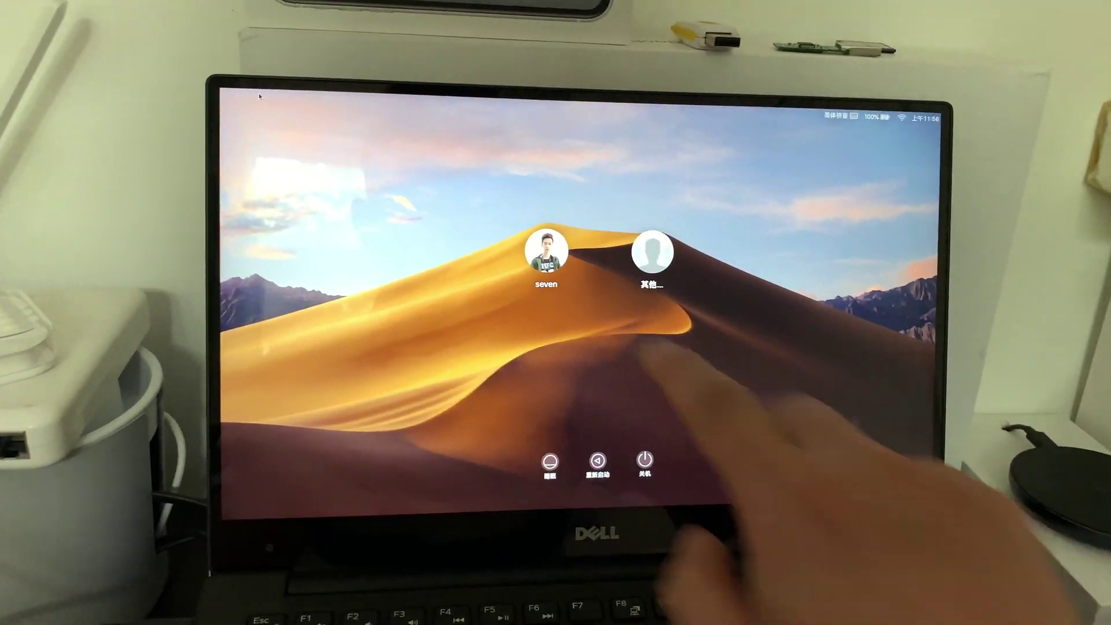
pyautogui.click(545, 251)
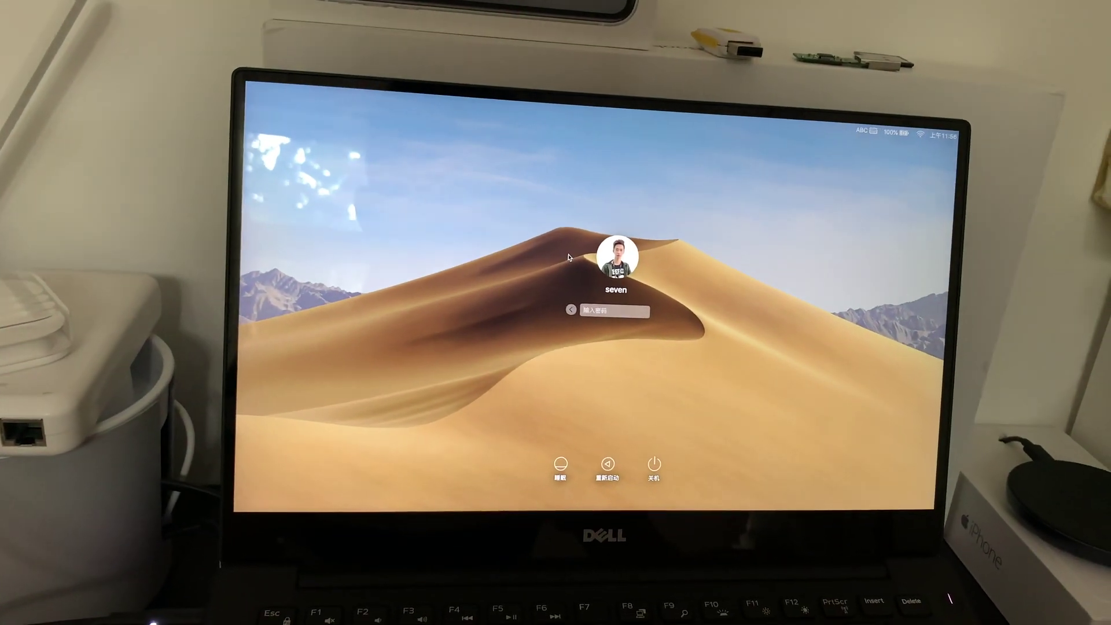
pyautogui.press('Return')
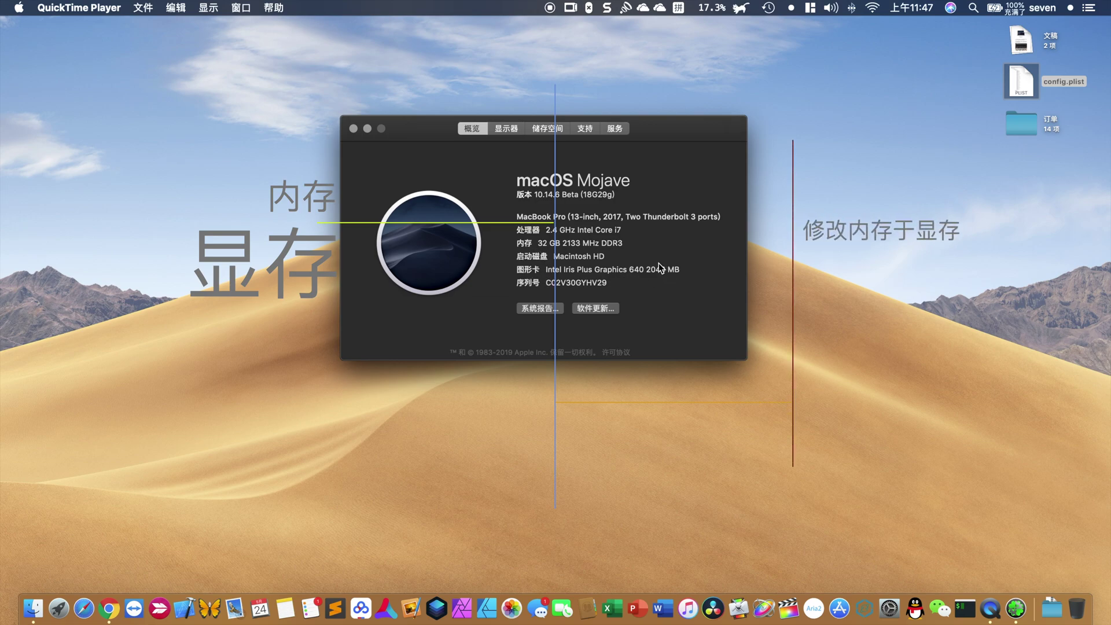
# Step: Move the About This Mac window away from the middle of the desktop
pyautogui.moveTo(656, 122); pyautogui.dragTo(619, 107)
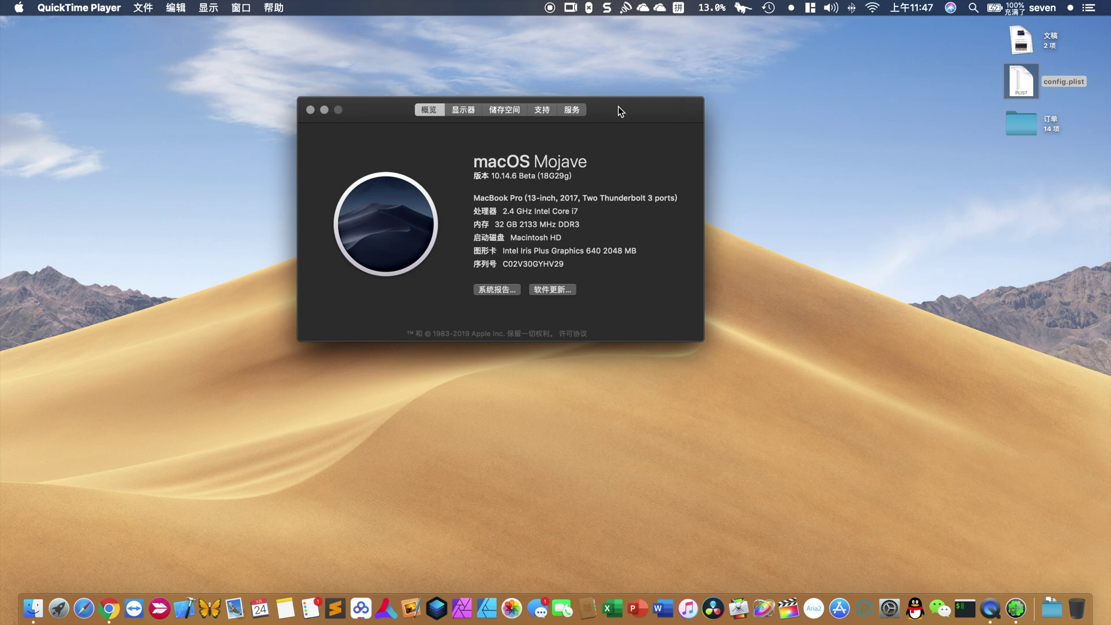
pyautogui.moveTo(618, 106); pyautogui.dragTo(633, 98)
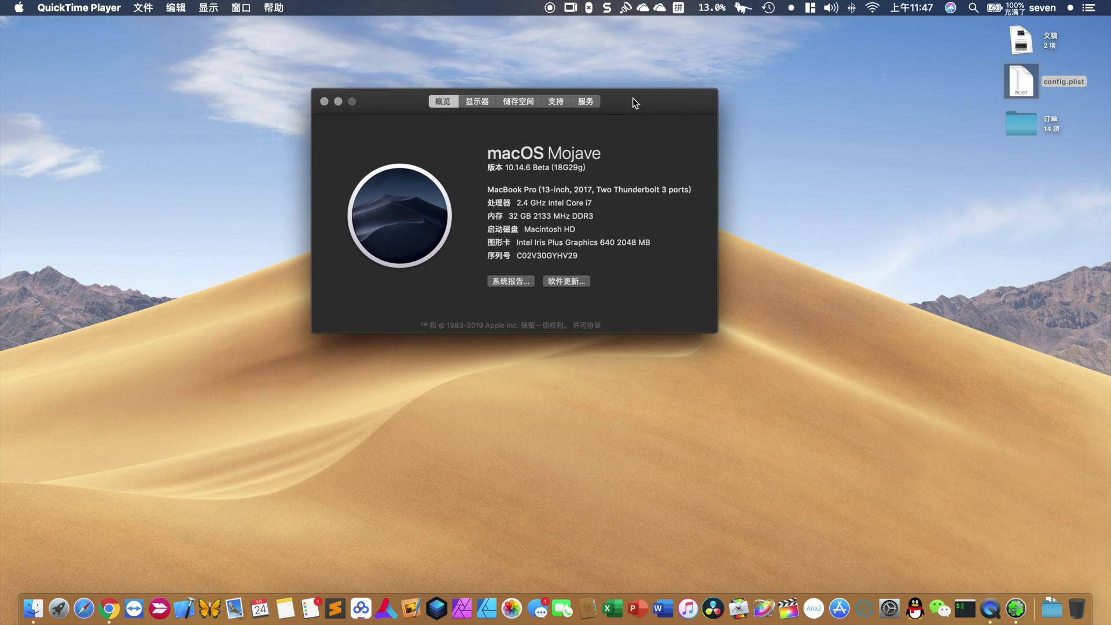
pyautogui.moveTo(633, 98); pyautogui.dragTo(433, 88)
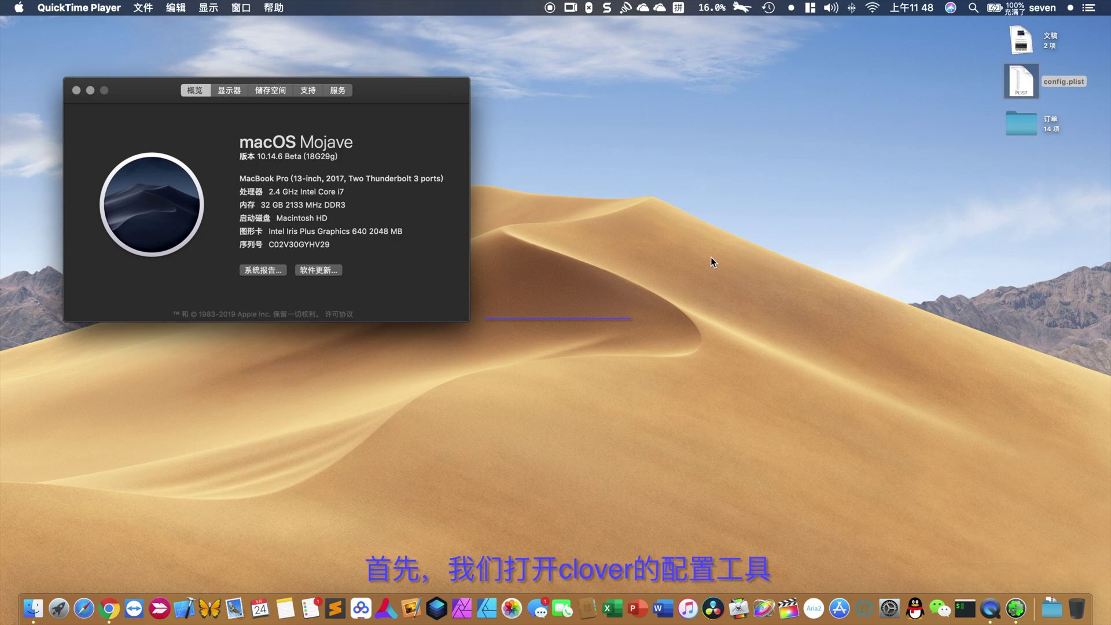
# Step: Switch to Clover Configurator on 桌面 2, reposition its config.plist window, and select the config.plist file on the desktop
pyautogui.click(727, 274)
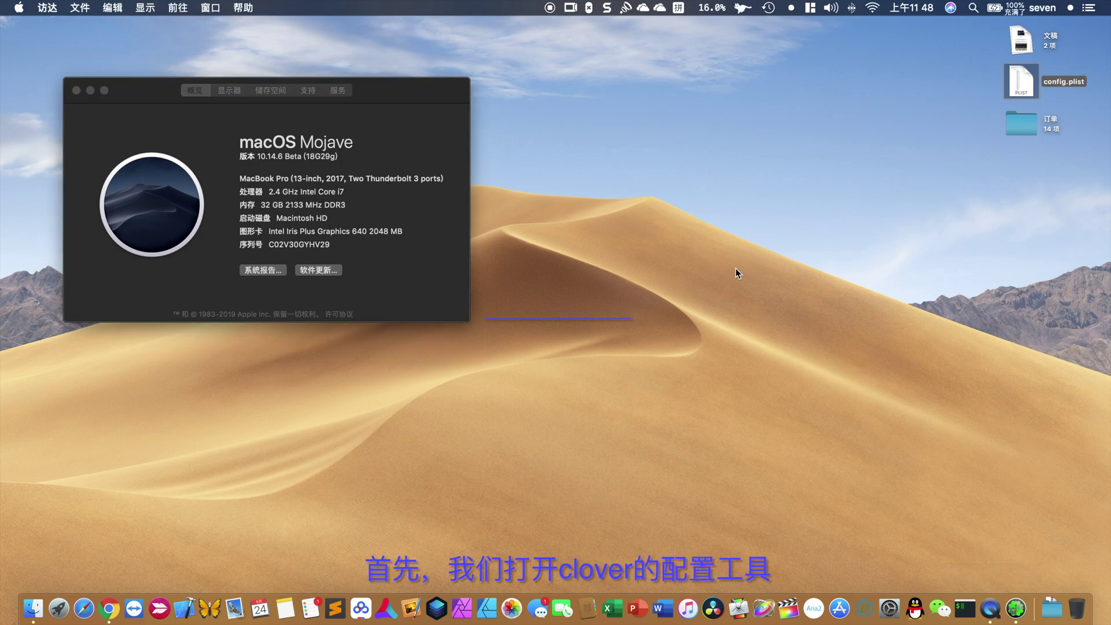
pyautogui.hotkey('ctrl', 'Up')
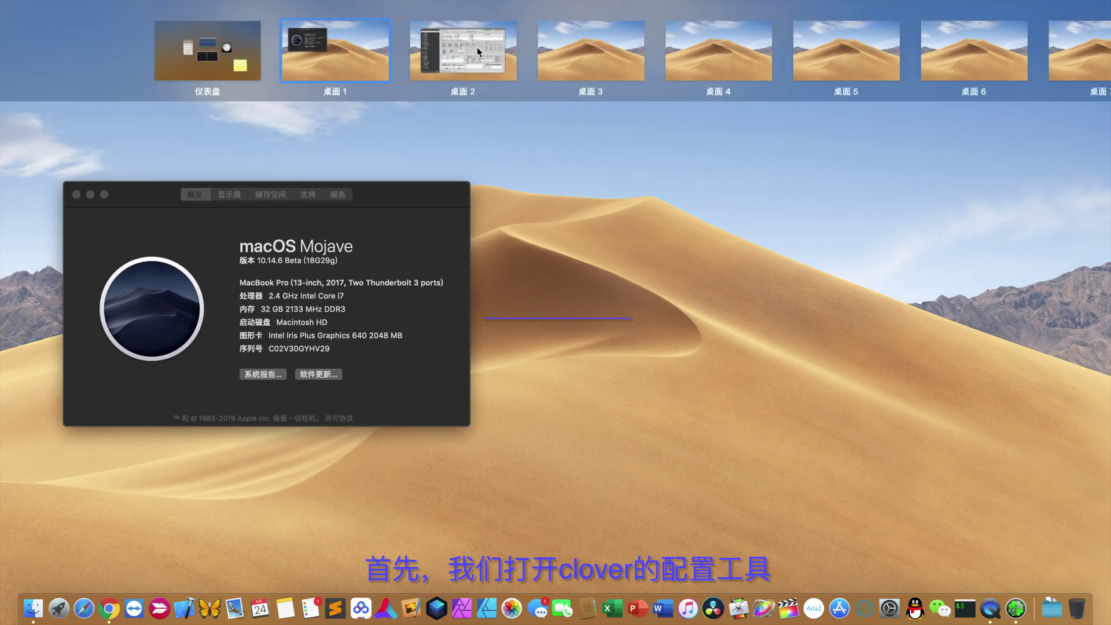
pyautogui.click(477, 47)
pyautogui.moveTo(578, 93); pyautogui.dragTo(549, 55)
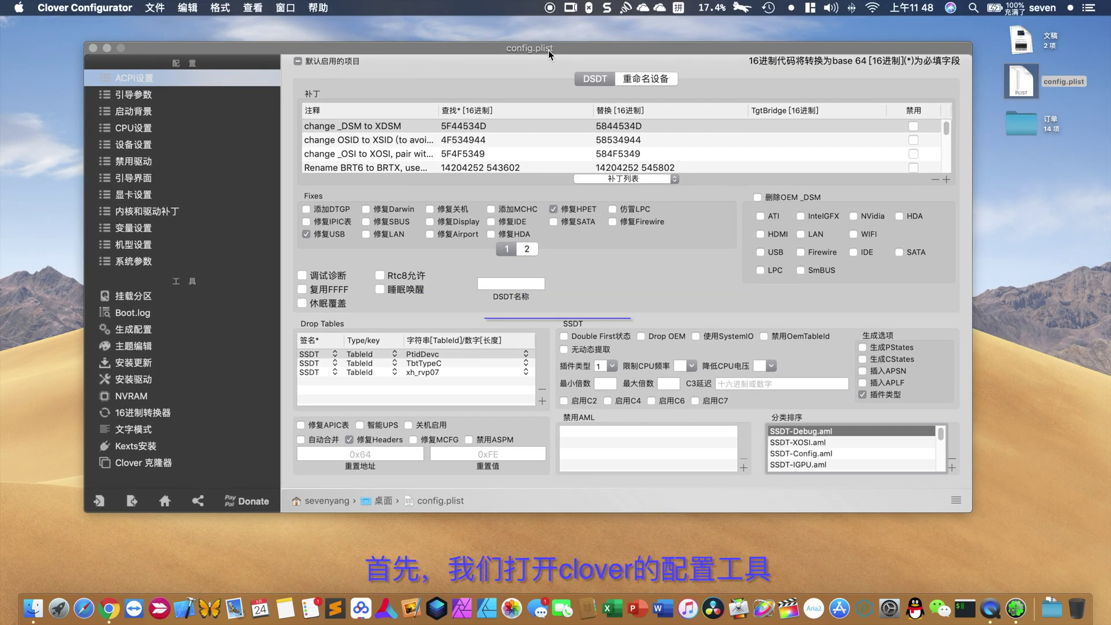
pyautogui.click(1020, 87)
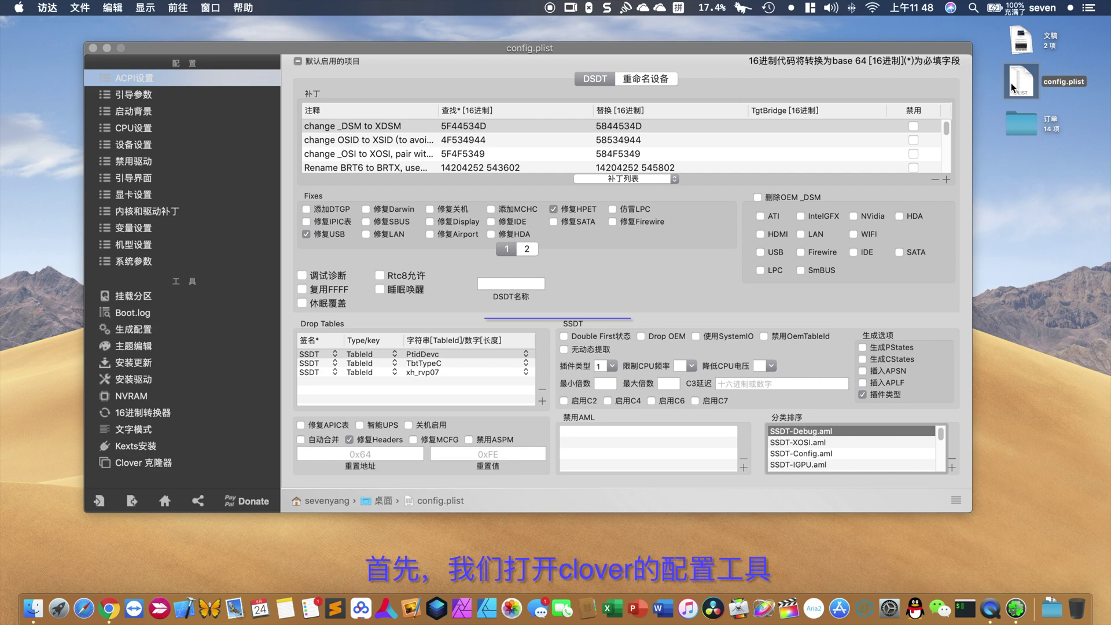
# Step: Show the 机型设置 section of config.plist with its memory table and move the window lower
pyautogui.click(123, 246)
pyautogui.click(122, 245)
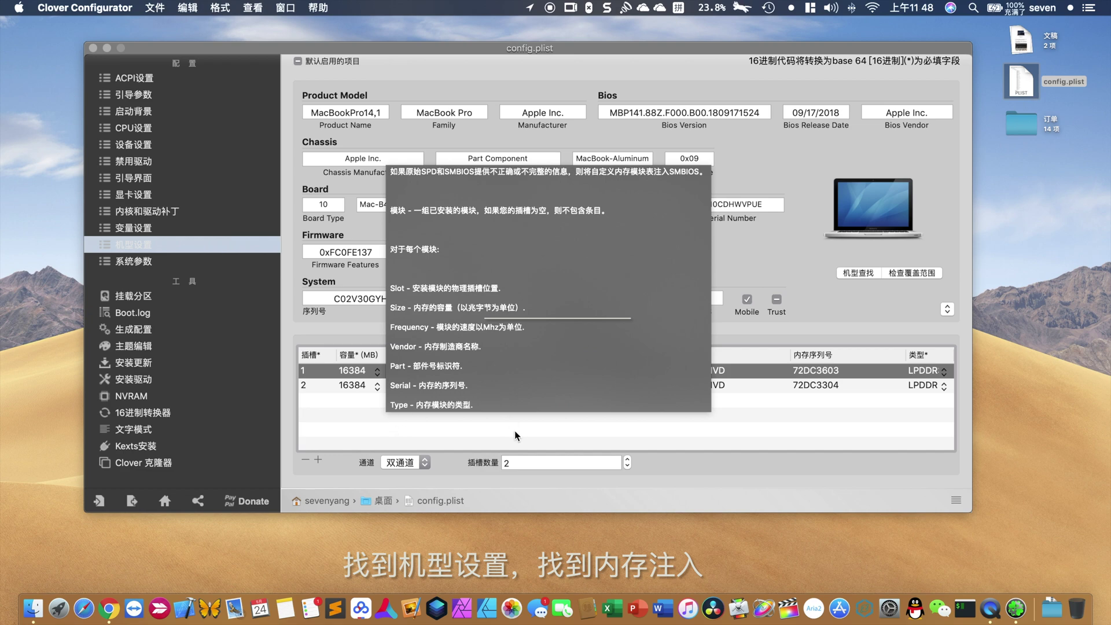
pyautogui.moveTo(852, 43); pyautogui.dragTo(818, 180)
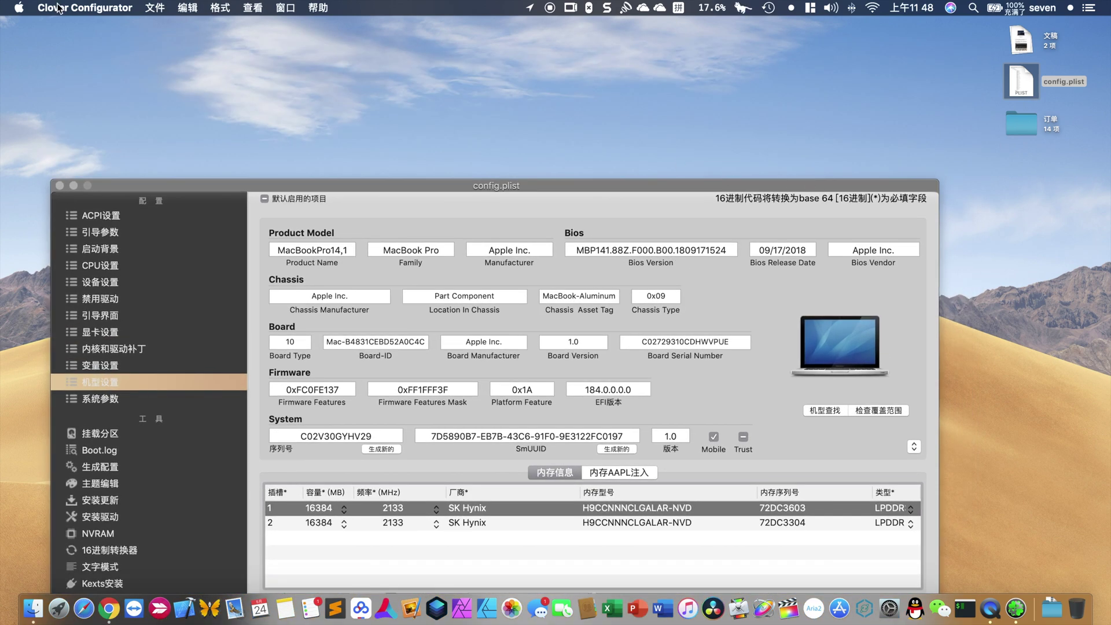
# Step: Bring up About This Mac, reposition its window, and highlight the memory entry and its DDR type
pyautogui.click(19, 8)
pyautogui.click(27, 23)
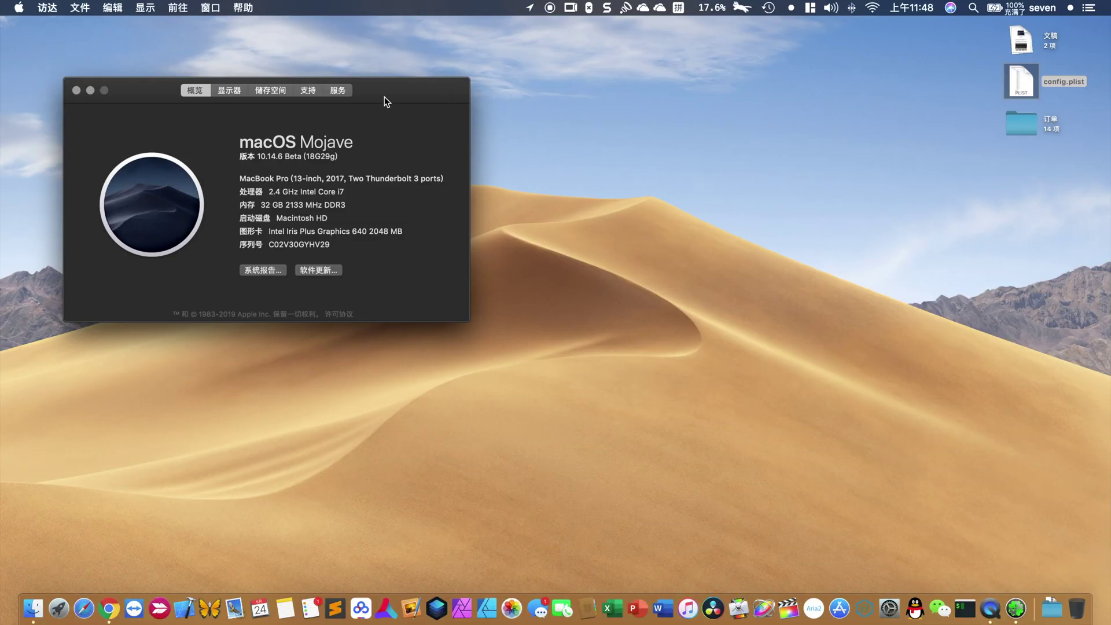
pyautogui.moveTo(386, 101); pyautogui.dragTo(541, 92)
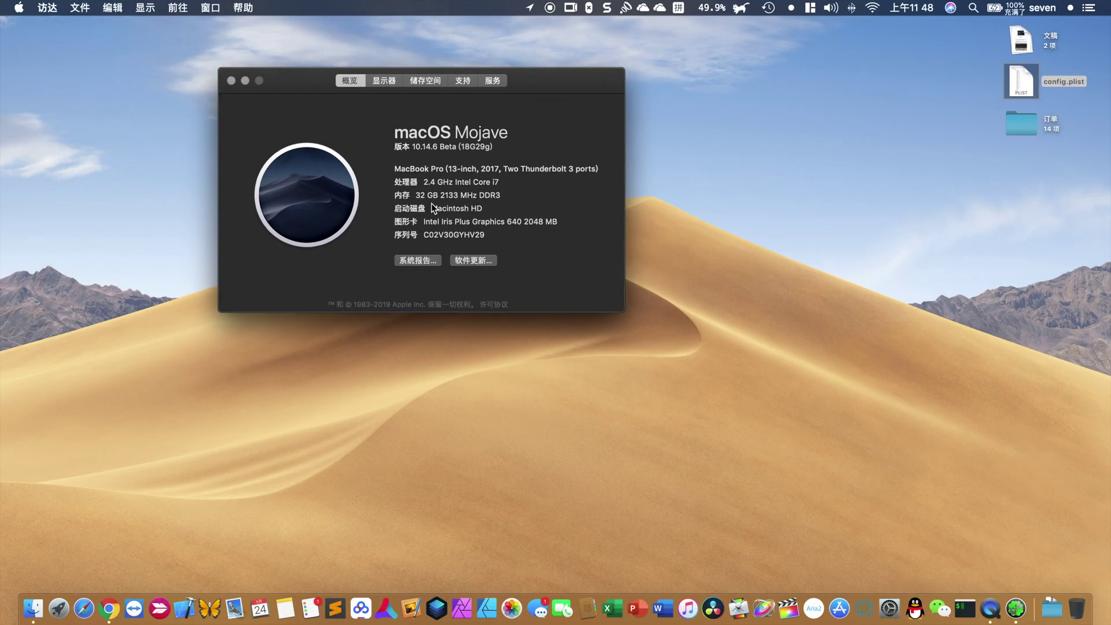
pyautogui.tripleClick(493, 195)
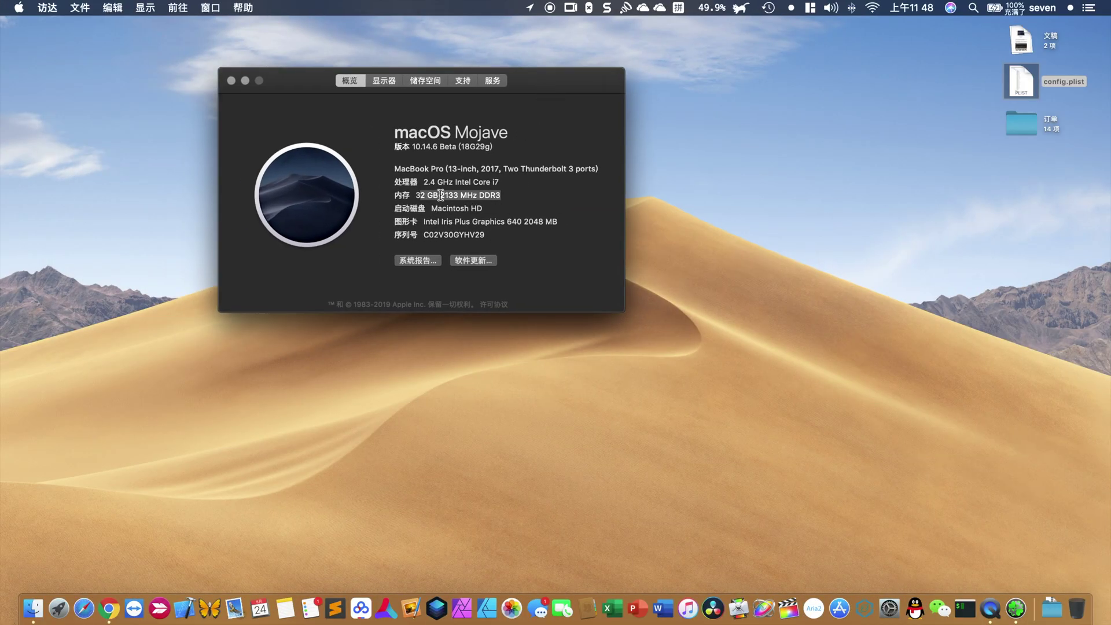
pyautogui.click(441, 195)
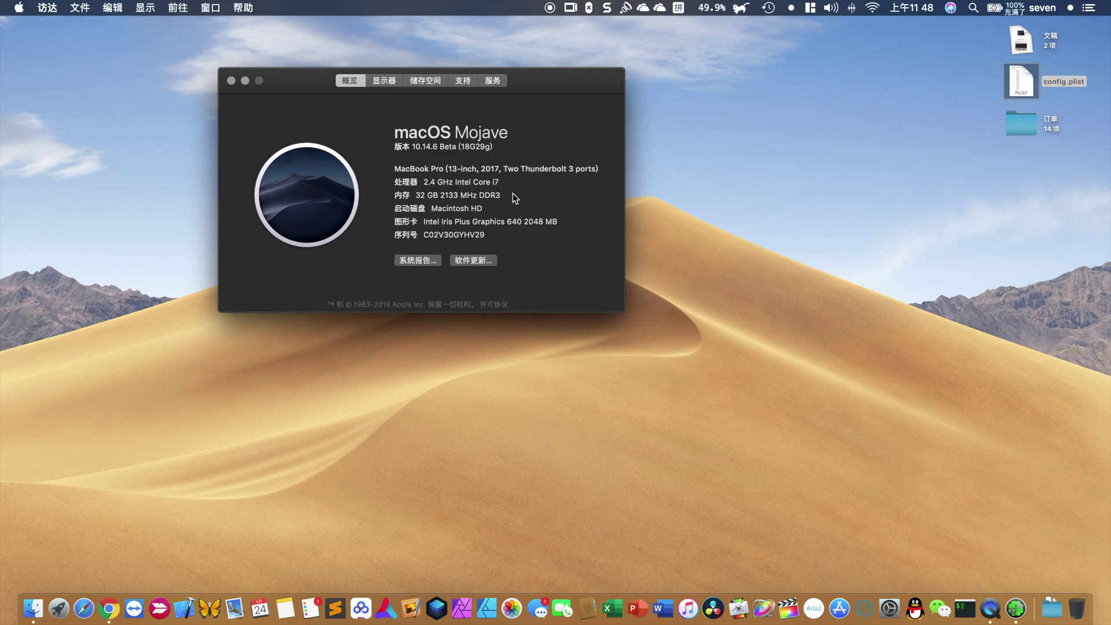
pyautogui.doubleClick(485, 196)
# Step: Return to config.plist in Clover Configurator, bring the memory table fully into view, and choose 16384 MB as slot 1's capacity
pyautogui.hotkey('ctrl', 'Up')
pyautogui.click(541, 54)
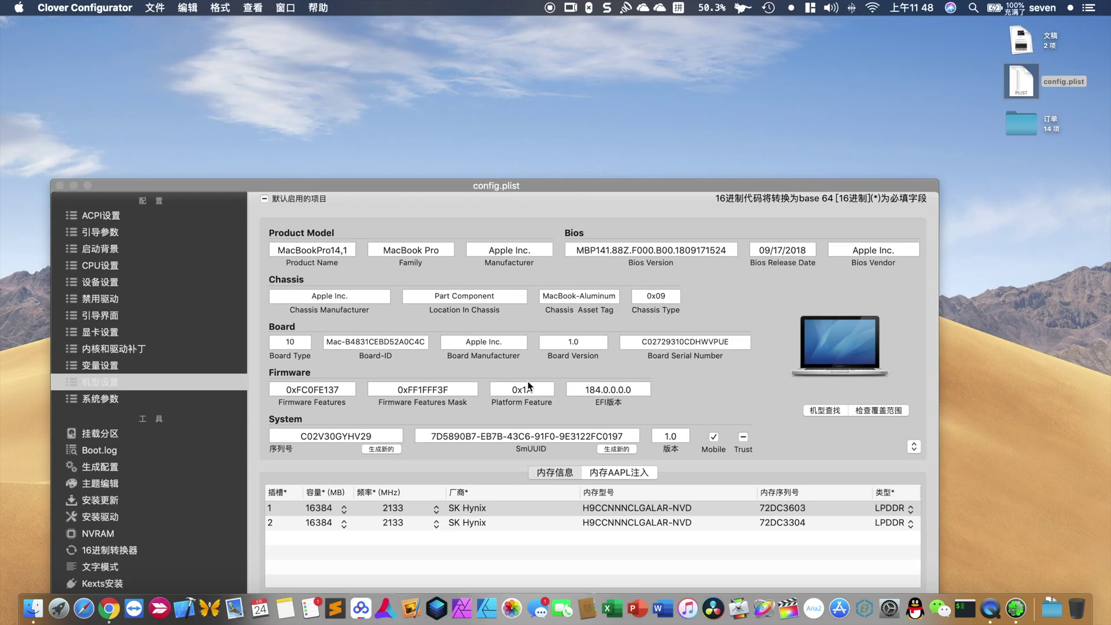
pyautogui.moveTo(553, 175); pyautogui.dragTo(582, 50)
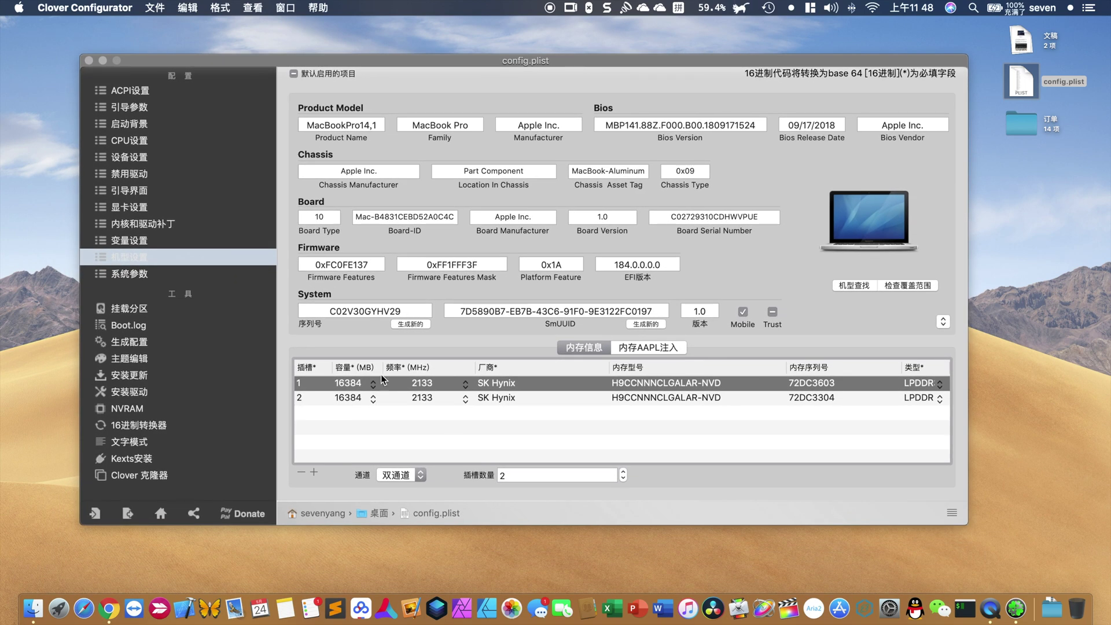
pyautogui.moveTo(352, 385)
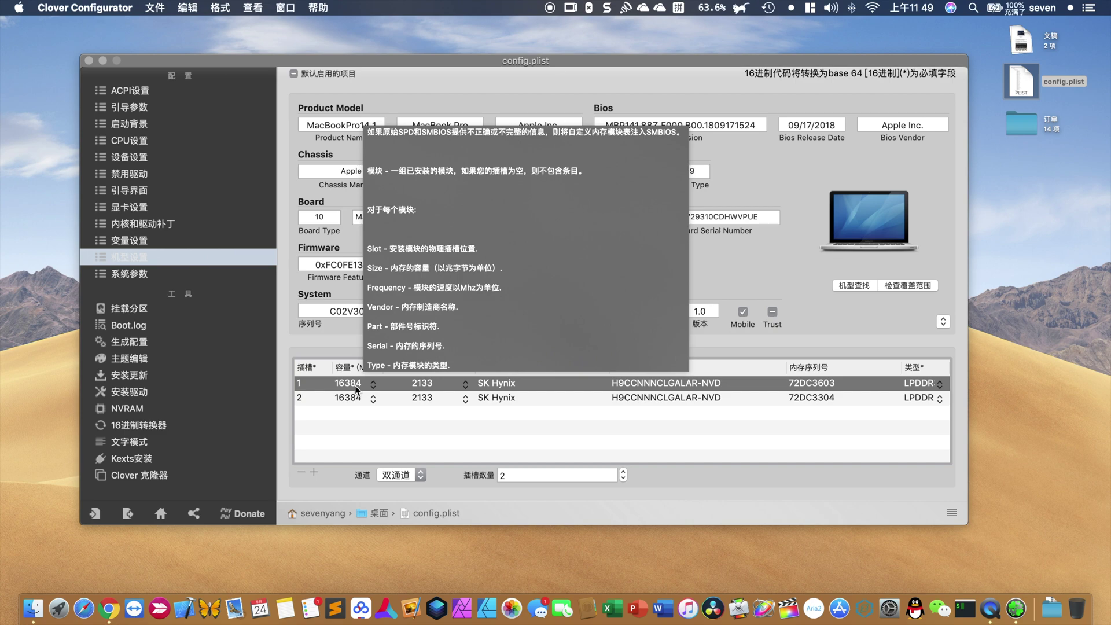
pyautogui.click(373, 383)
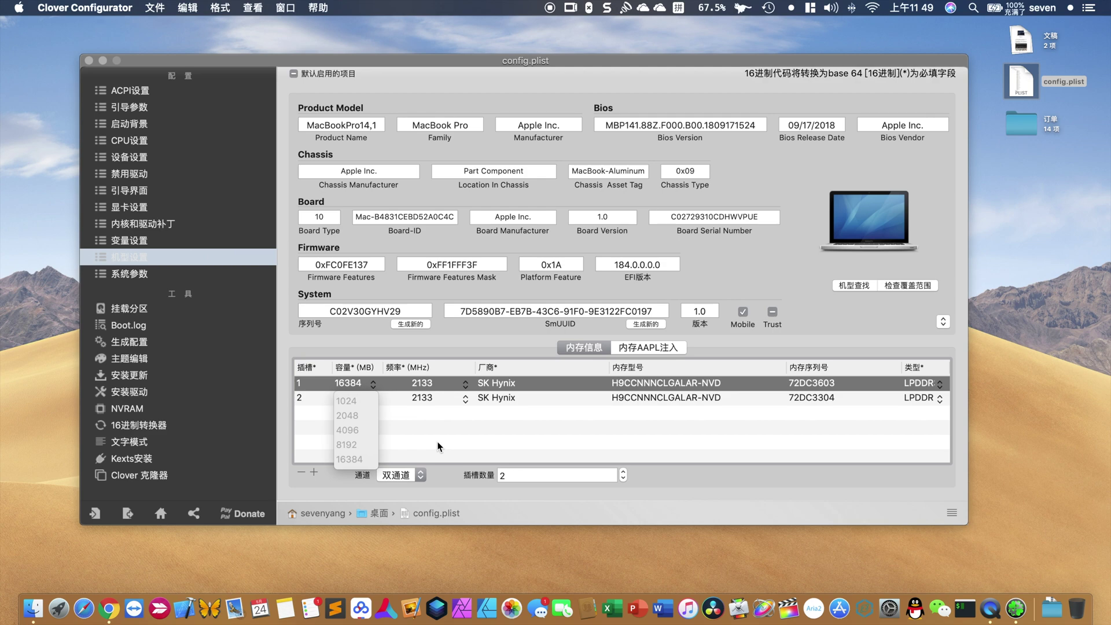
pyautogui.click(349, 459)
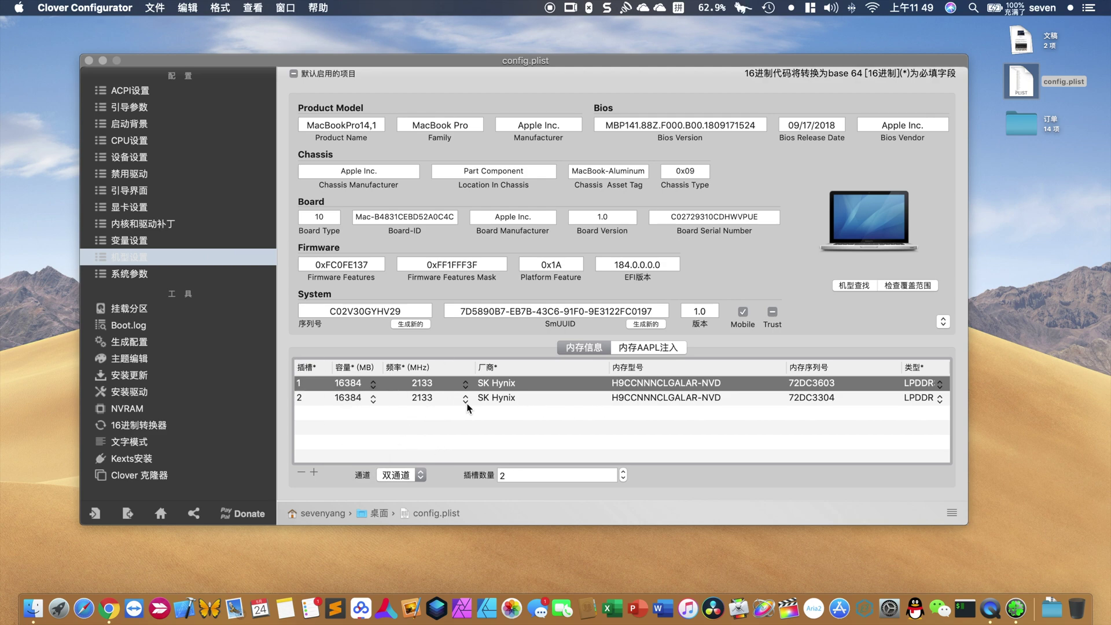
# Step: Examine the frequency and memory type options offered for the module in slot 1
pyautogui.doubleClick(505, 382)
pyautogui.click(466, 384)
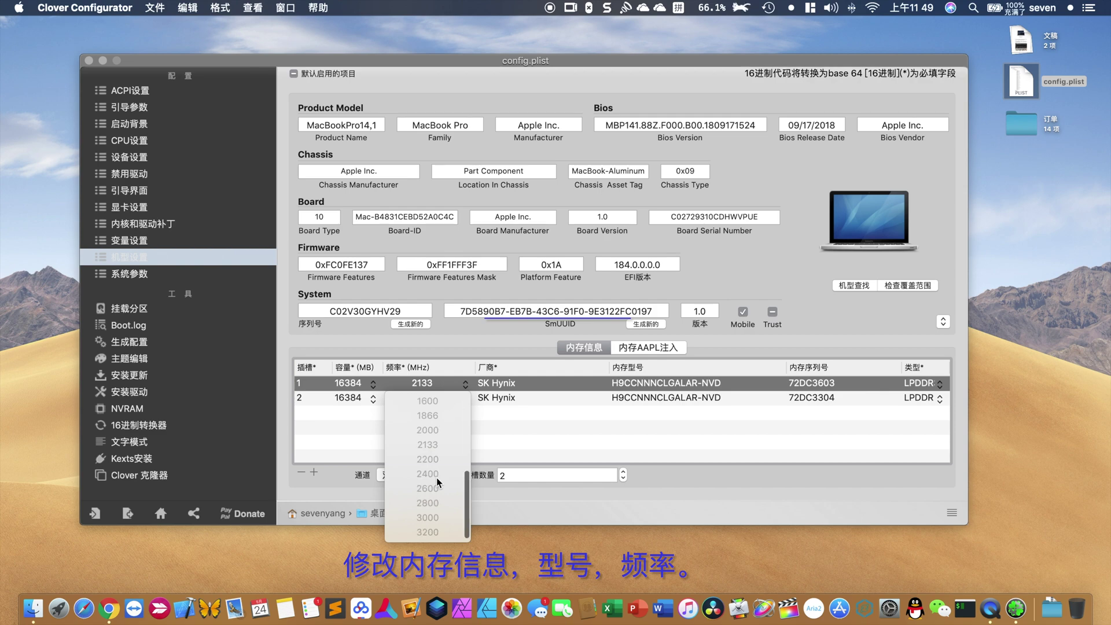
pyautogui.click(546, 432)
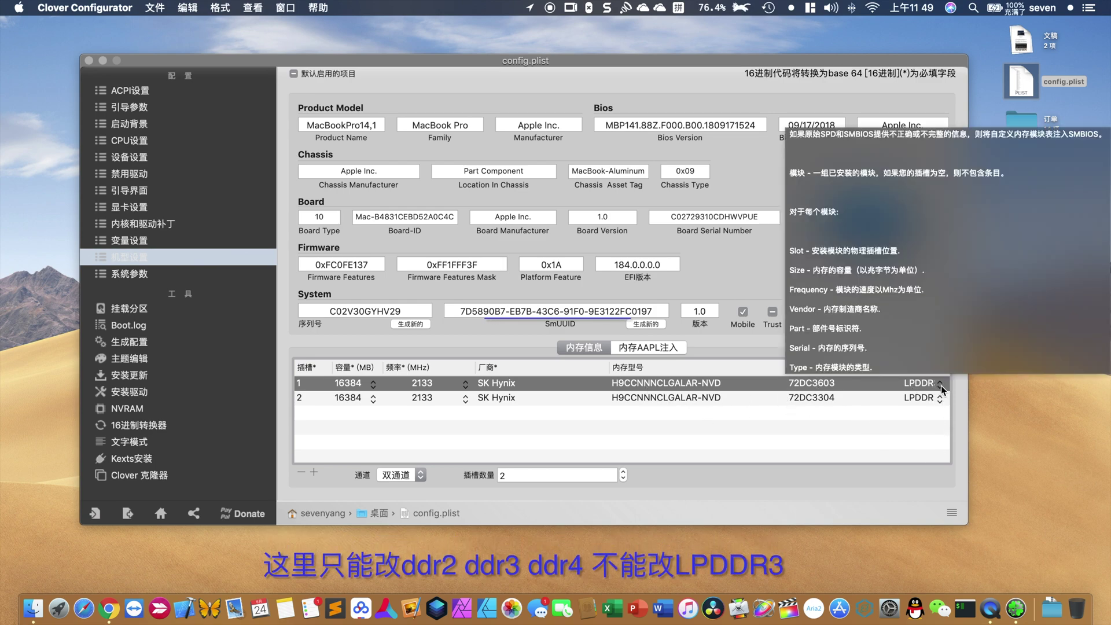
pyautogui.click(940, 385)
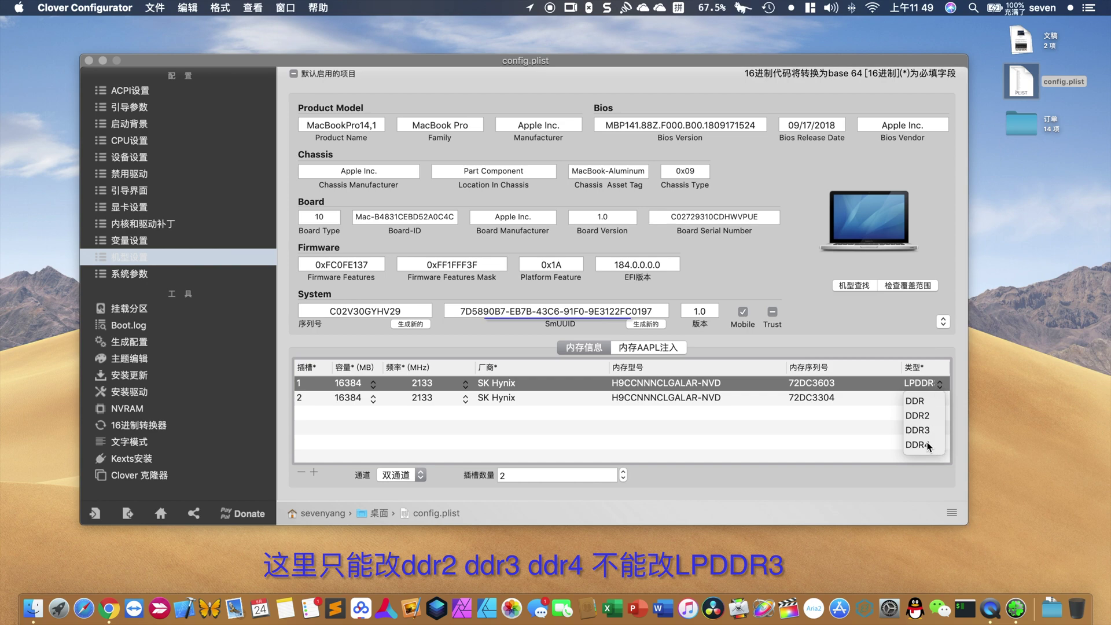
pyautogui.click(860, 442)
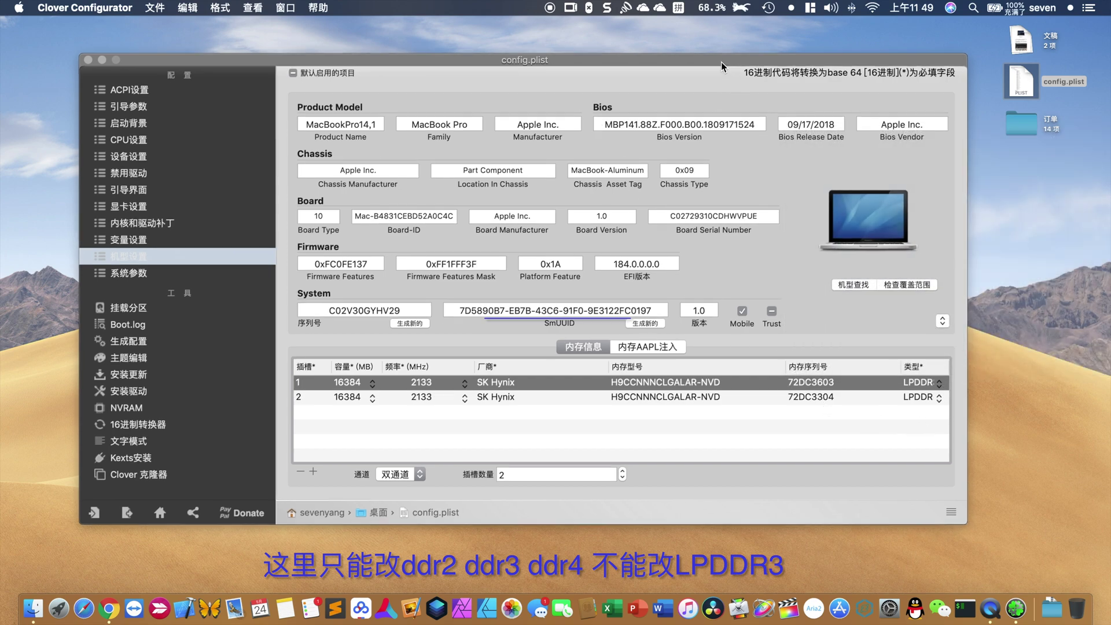
# Step: Save config.plist and close its window in Clover Configurator
pyautogui.moveTo(722, 65); pyautogui.dragTo(721, 48)
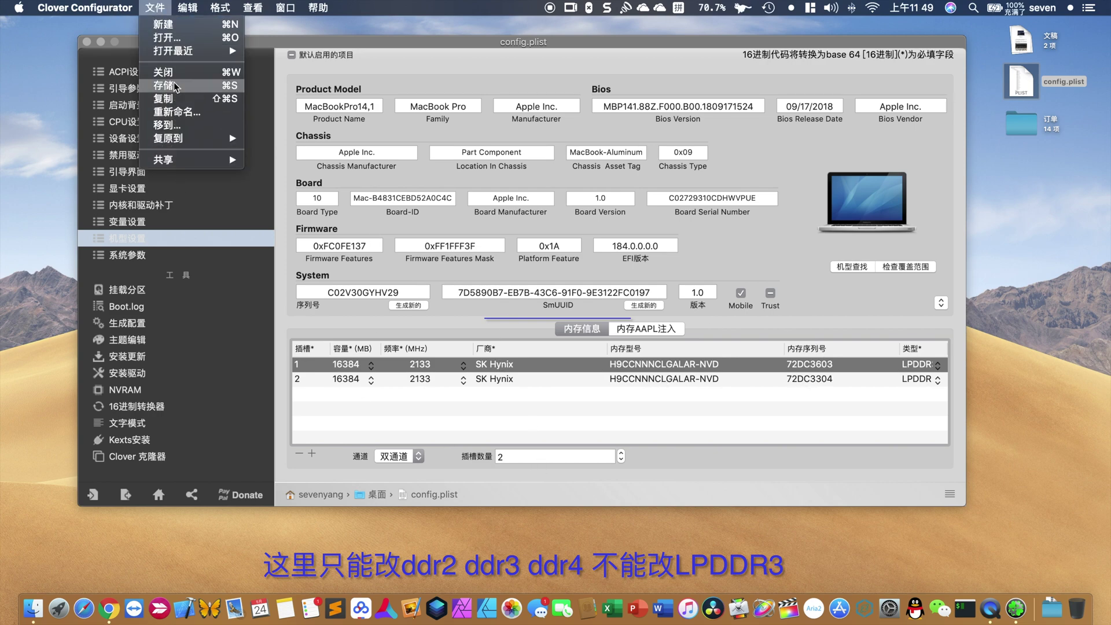
pyautogui.click(166, 88)
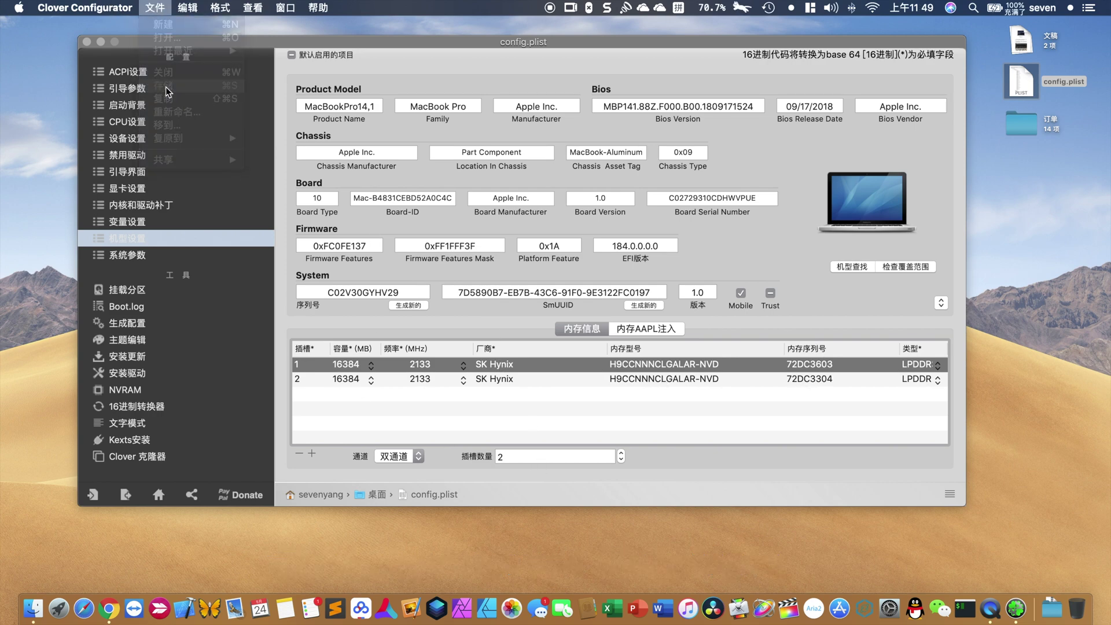
pyautogui.click(88, 43)
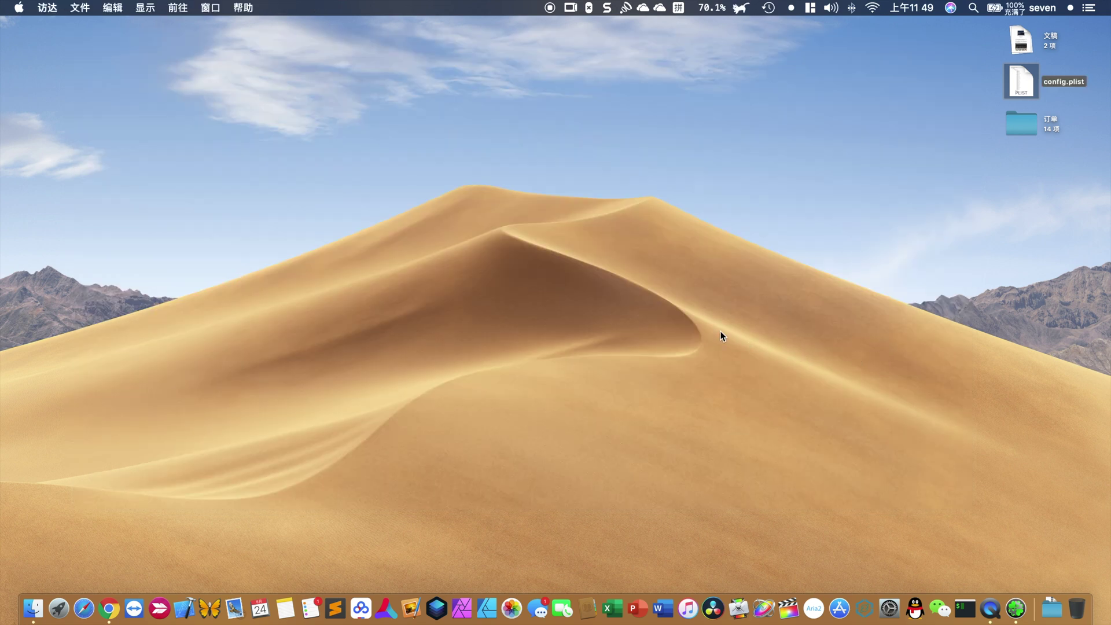
# Step: Show About This Mac again, highlight the graphics card entry with its video memory, and reposition the window
pyautogui.click(19, 7)
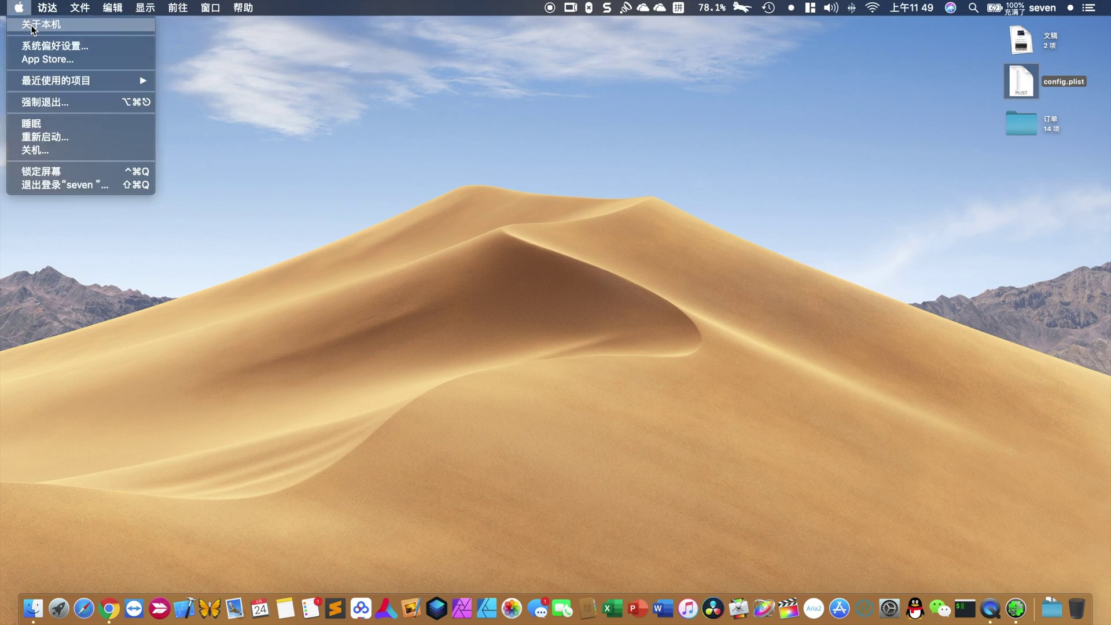
pyautogui.click(31, 23)
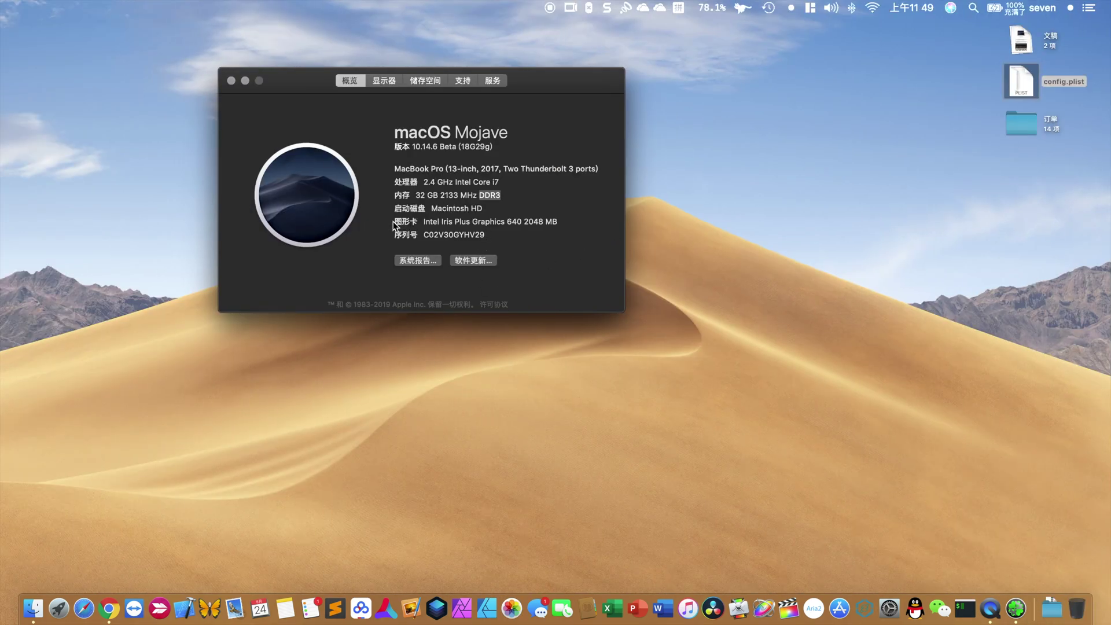
pyautogui.moveTo(425, 222); pyautogui.dragTo(542, 220)
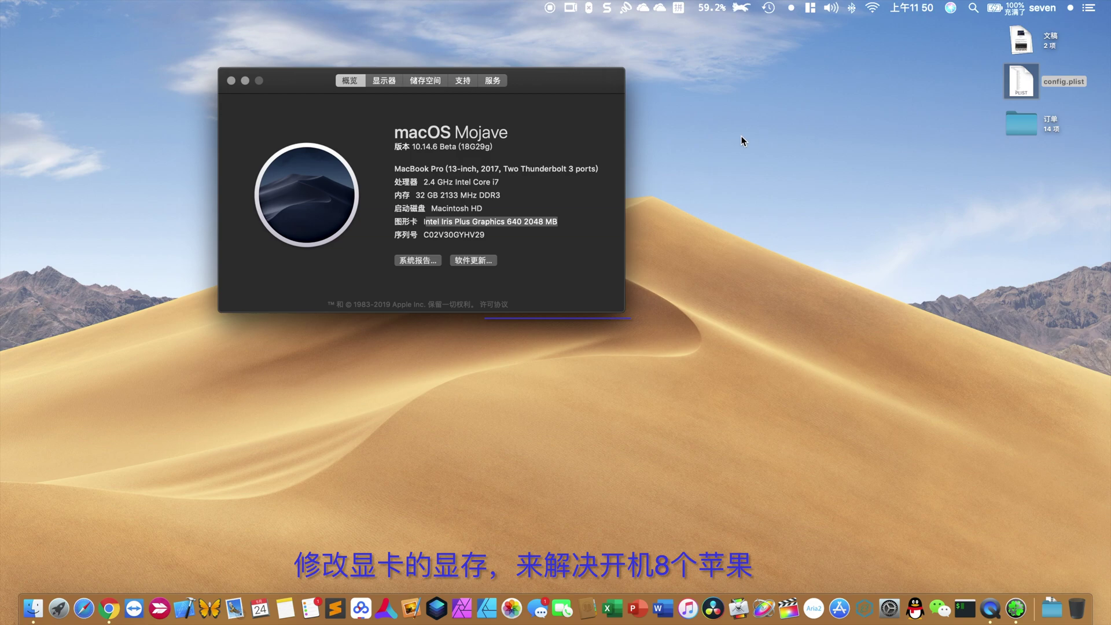
pyautogui.moveTo(498, 155); pyautogui.dragTo(576, 205)
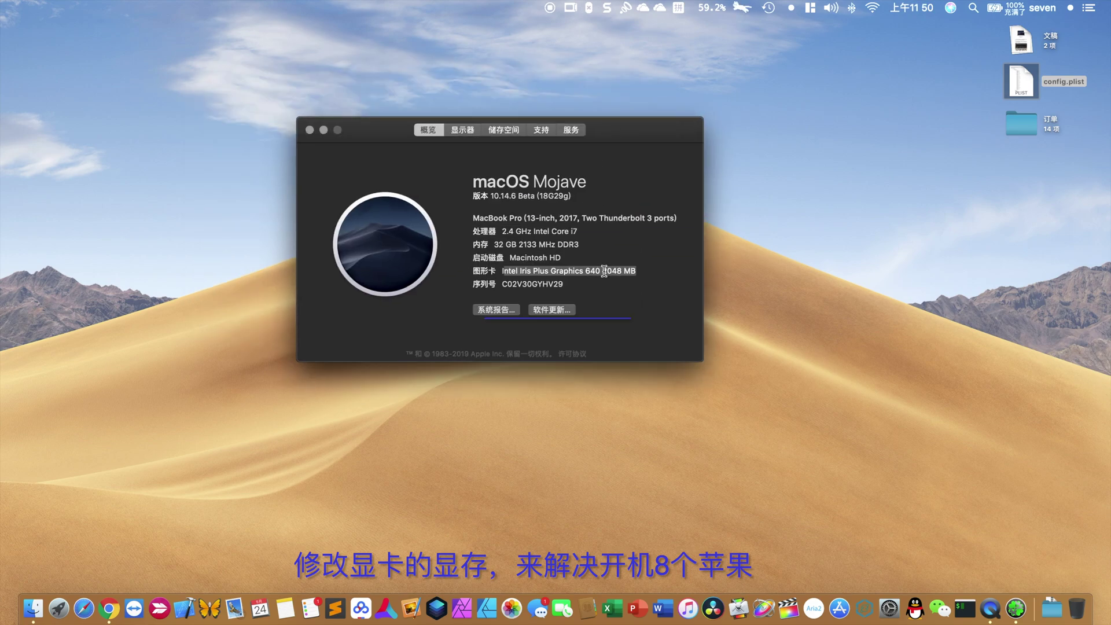
pyautogui.click(603, 272)
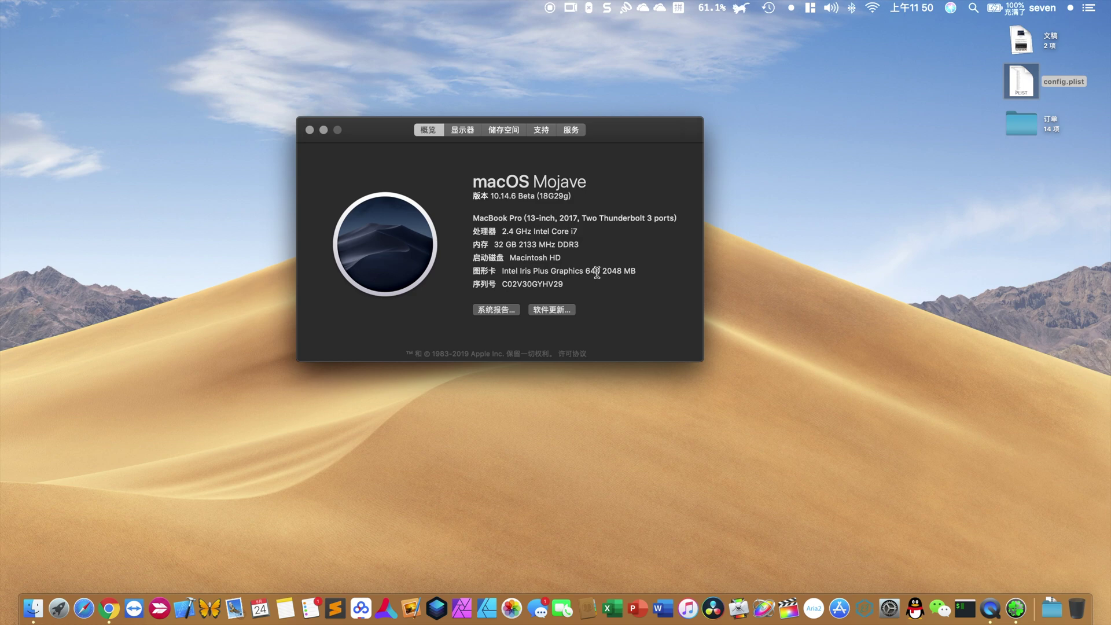
pyautogui.moveTo(630, 131); pyautogui.dragTo(572, 111)
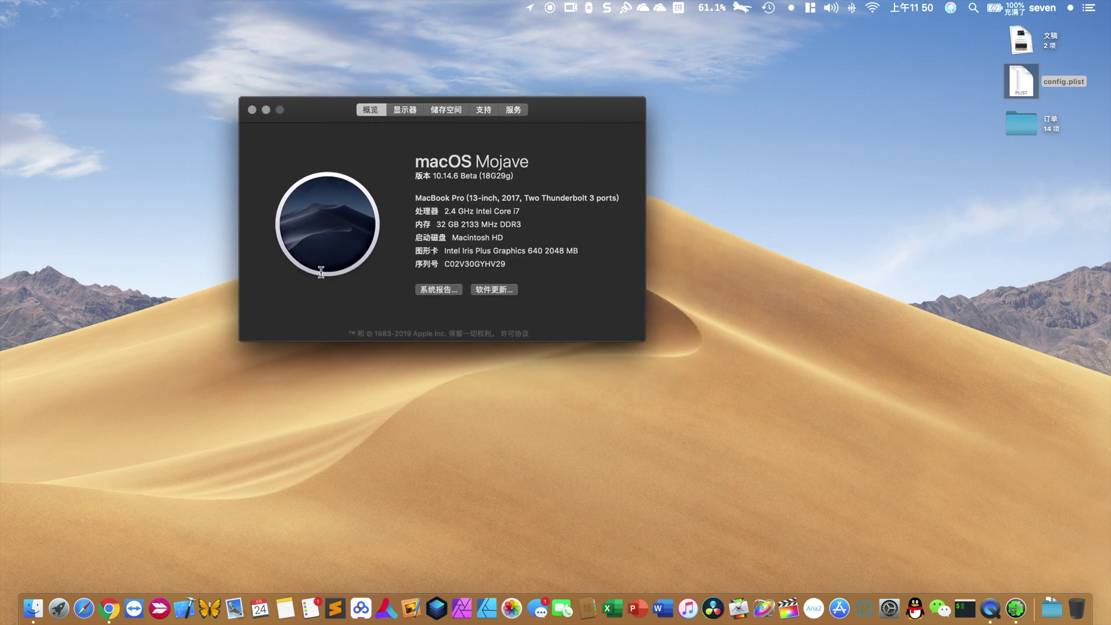
# Step: Launch FB-VRAM Patcher, leave ig-platform-id blank for automatic detection, and generate the video memory patch in hexadecimal format
pyautogui.press('F4')
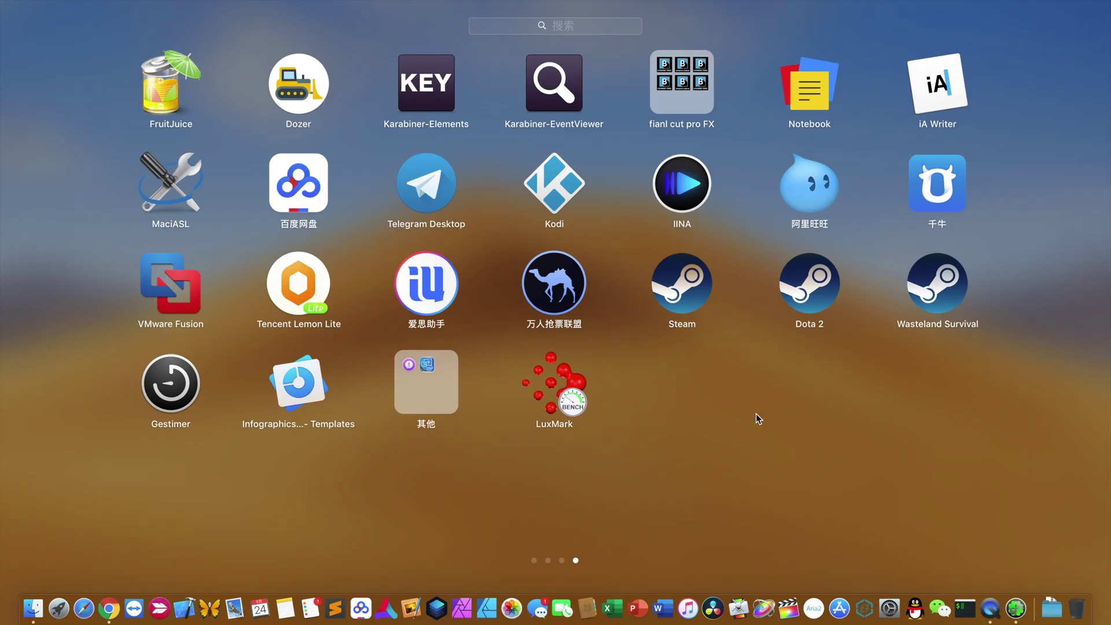
pyautogui.click(433, 379)
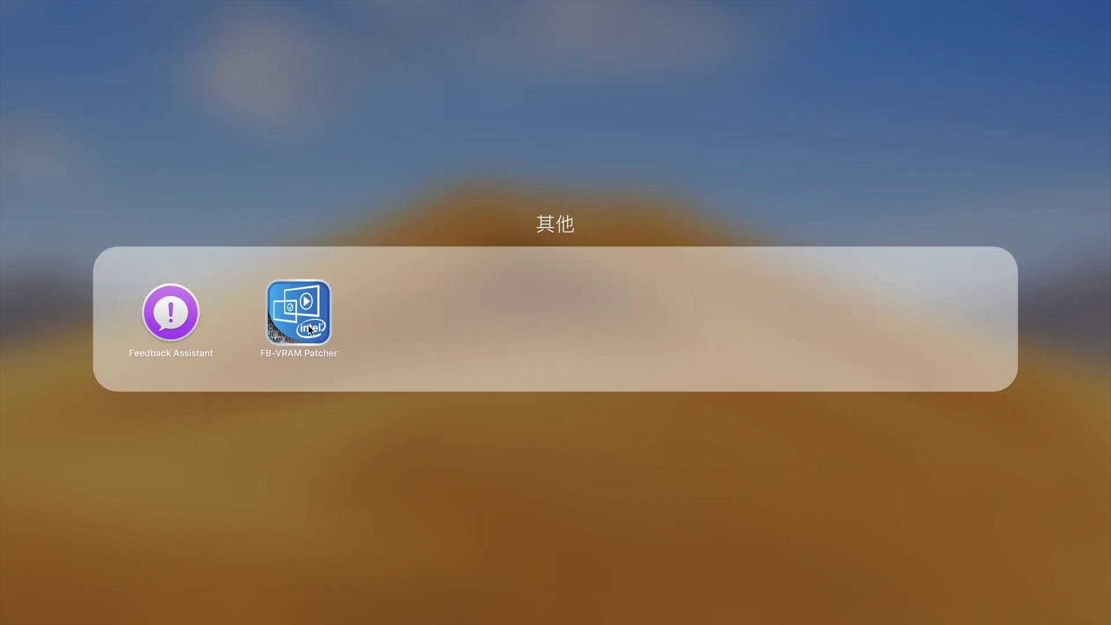
pyautogui.click(302, 322)
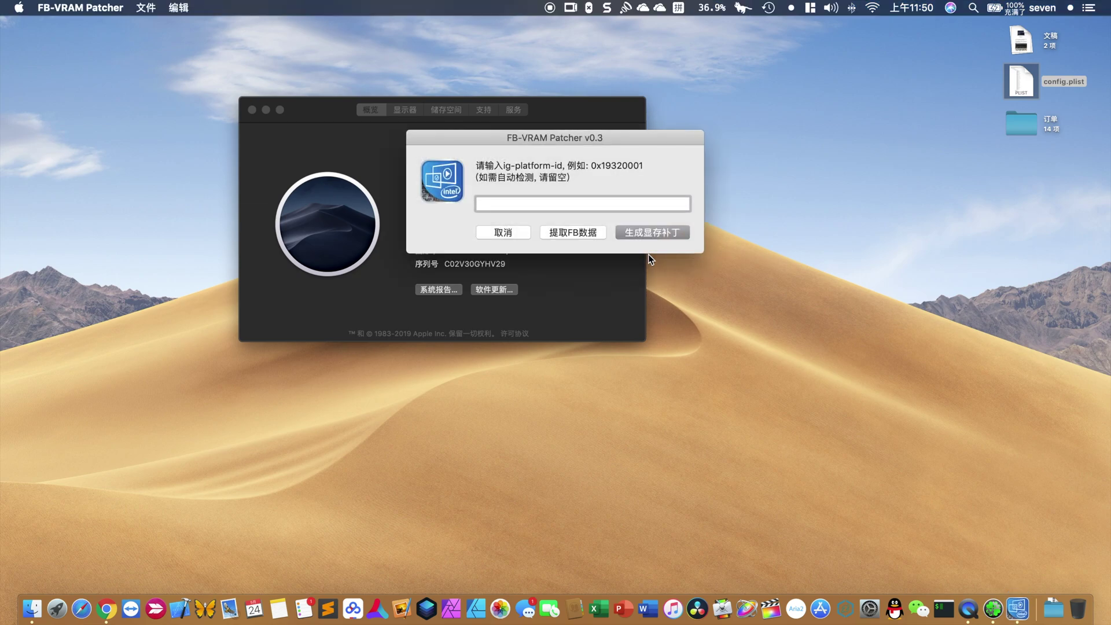
pyautogui.moveTo(589, 138); pyautogui.dragTo(817, 118)
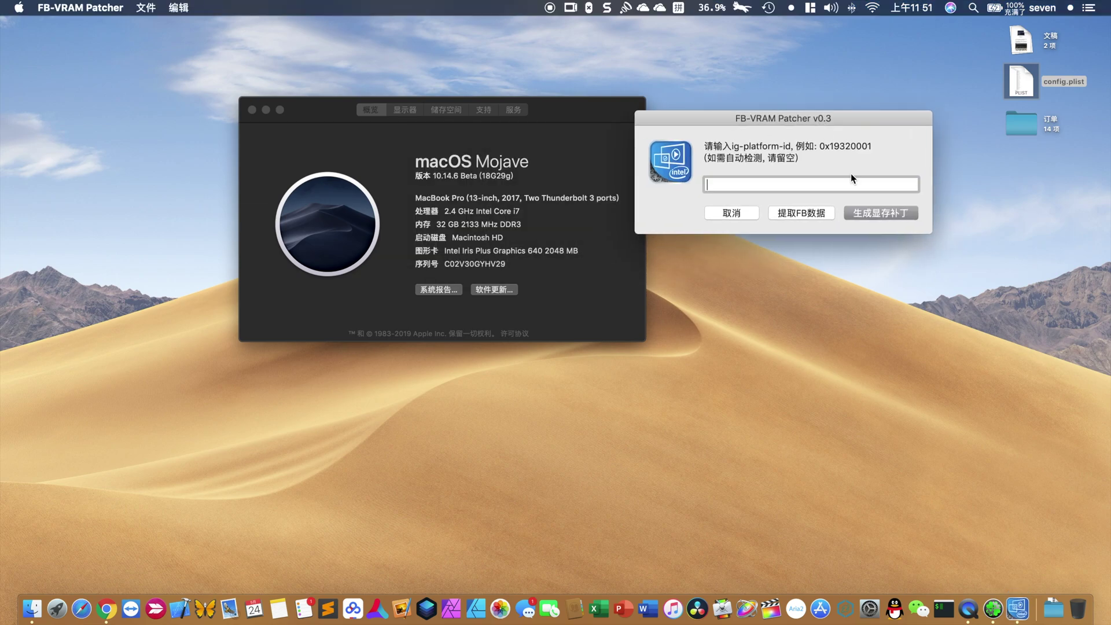
pyautogui.click(870, 214)
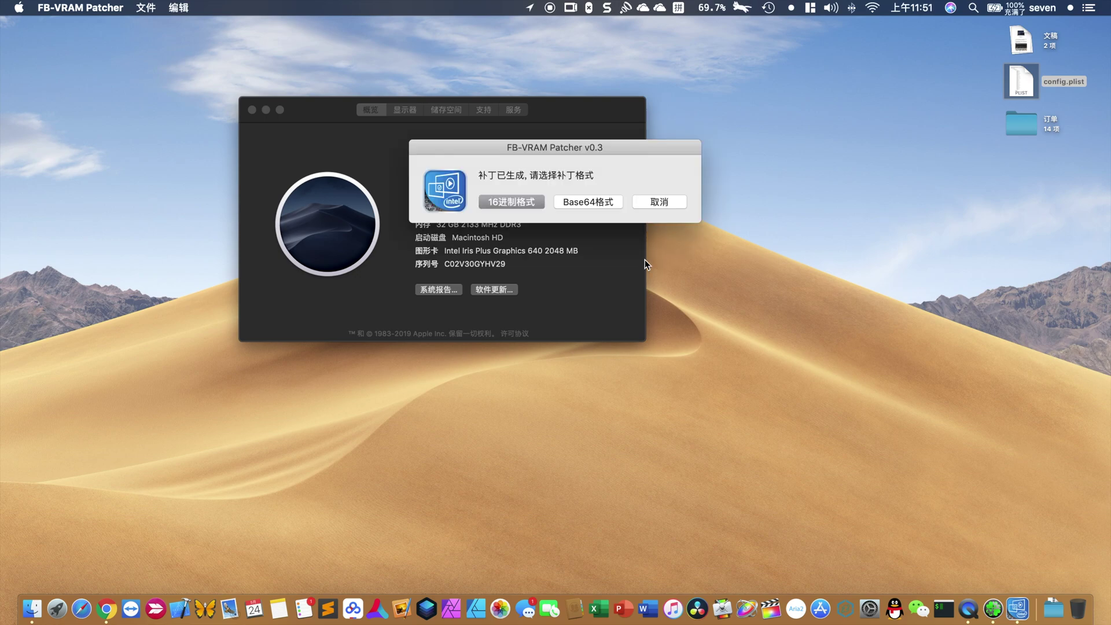
pyautogui.click(509, 203)
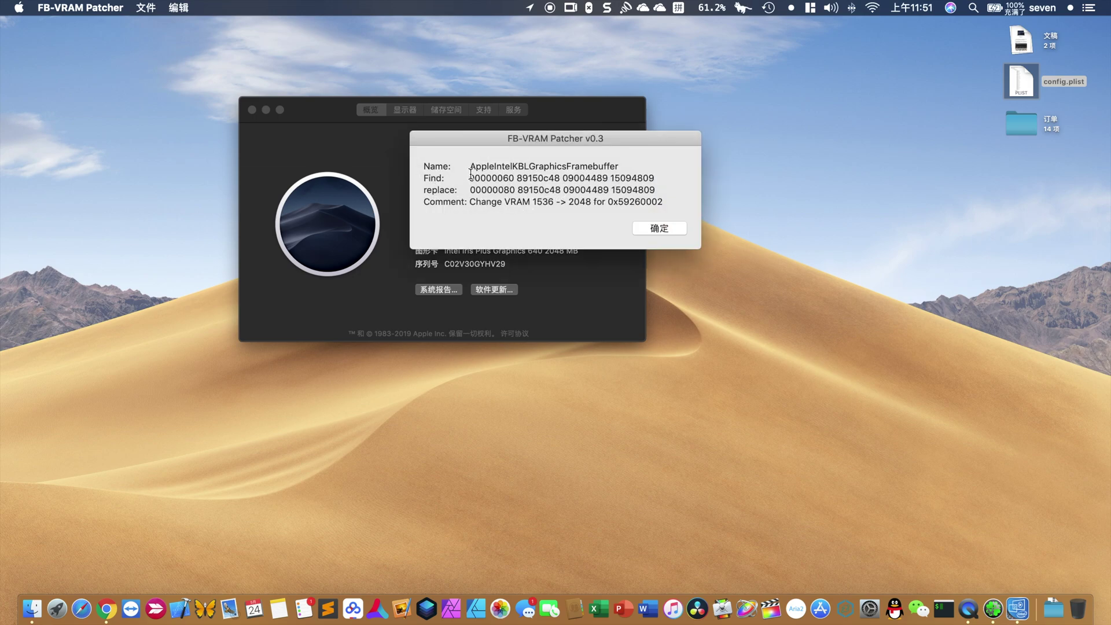
# Step: Highlight the Find string and the Replace string in the generated VRAM patch, and reposition the result dialog clear of About This Mac
pyautogui.moveTo(469, 179); pyautogui.dragTo(660, 178)
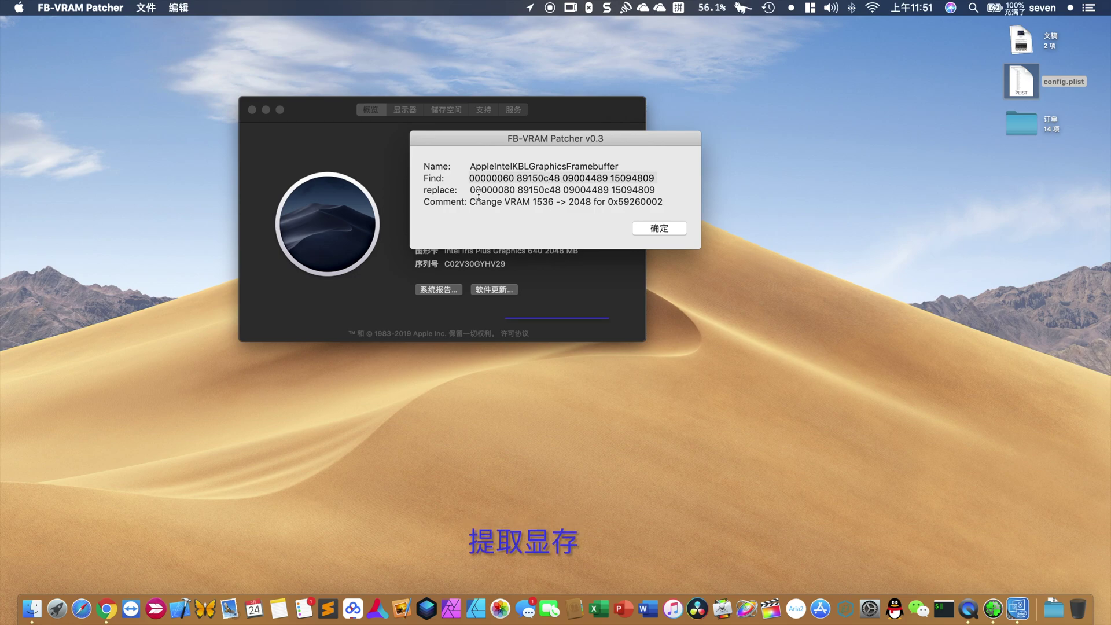
pyautogui.click(527, 189)
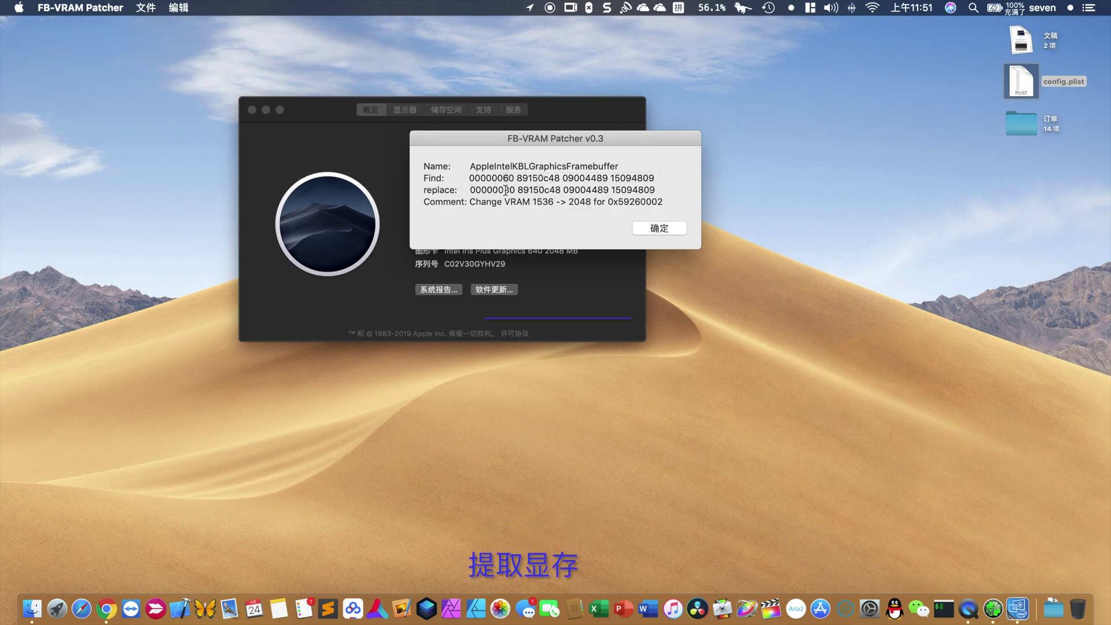
pyautogui.moveTo(612, 141); pyautogui.dragTo(827, 133)
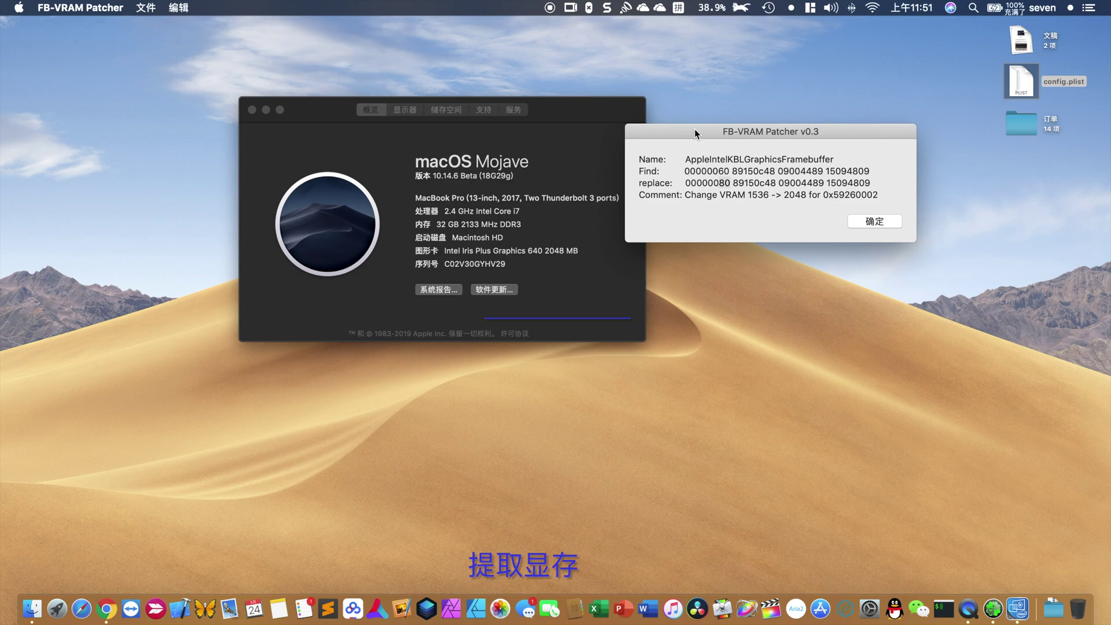
pyautogui.moveTo(694, 129); pyautogui.dragTo(781, 113)
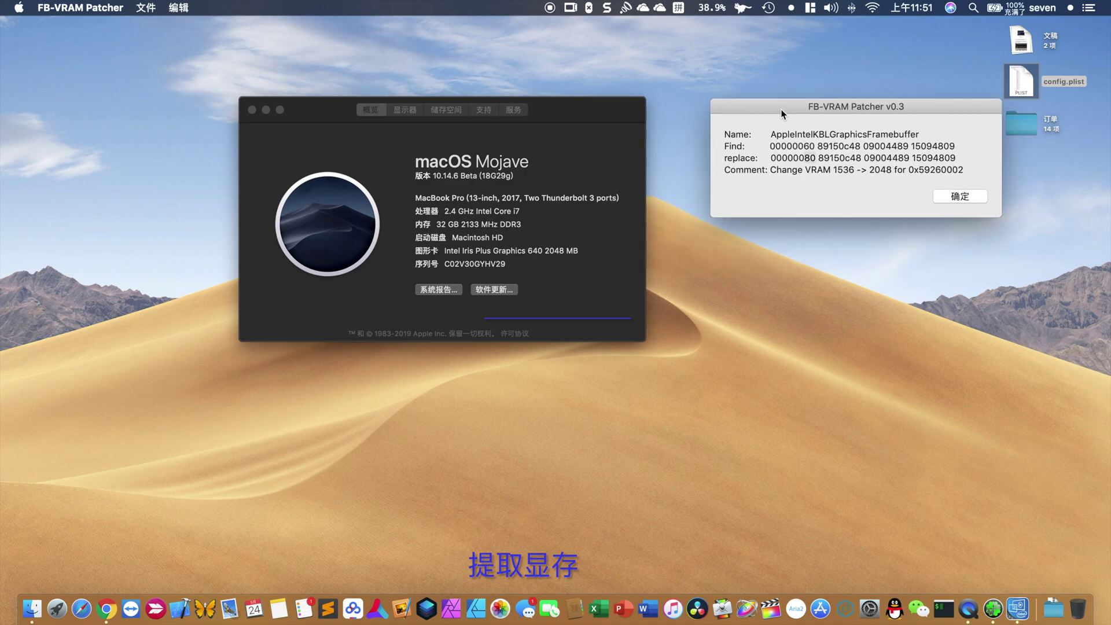
# Step: Switch to Clover Configurator and view the graphics settings and the kernel and driver patches of the untitled configuration
pyautogui.click(992, 609)
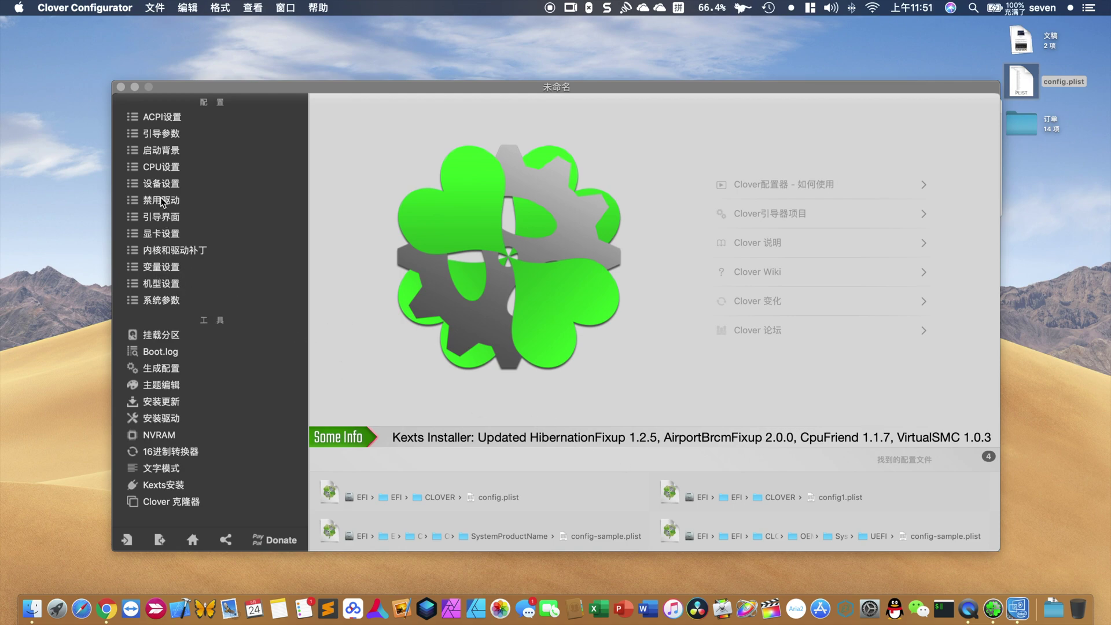
pyautogui.click(163, 237)
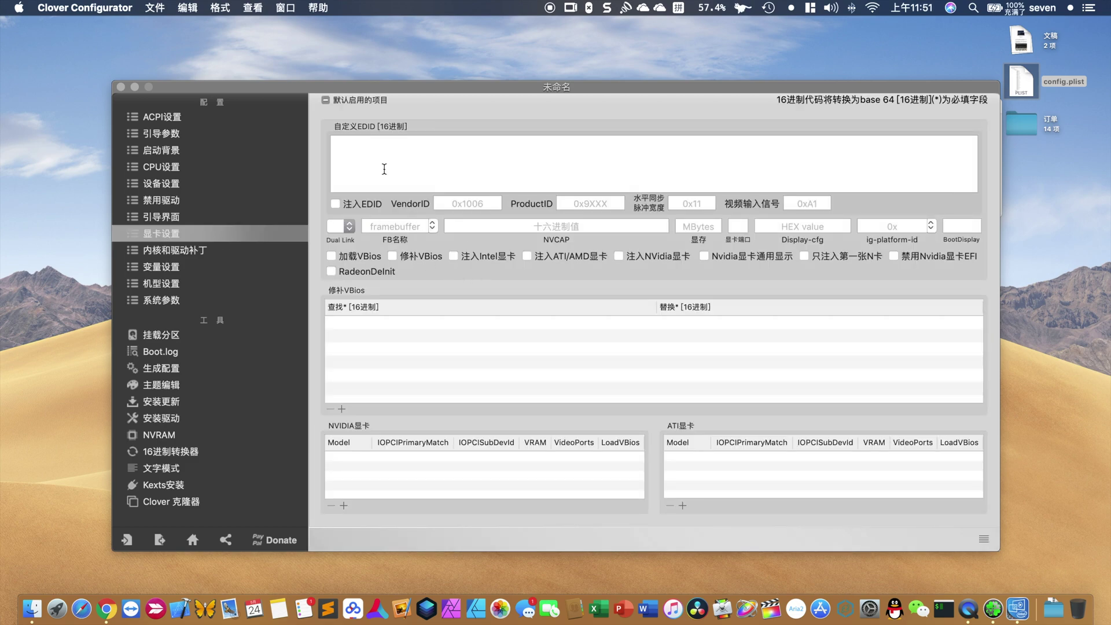
pyautogui.click(175, 252)
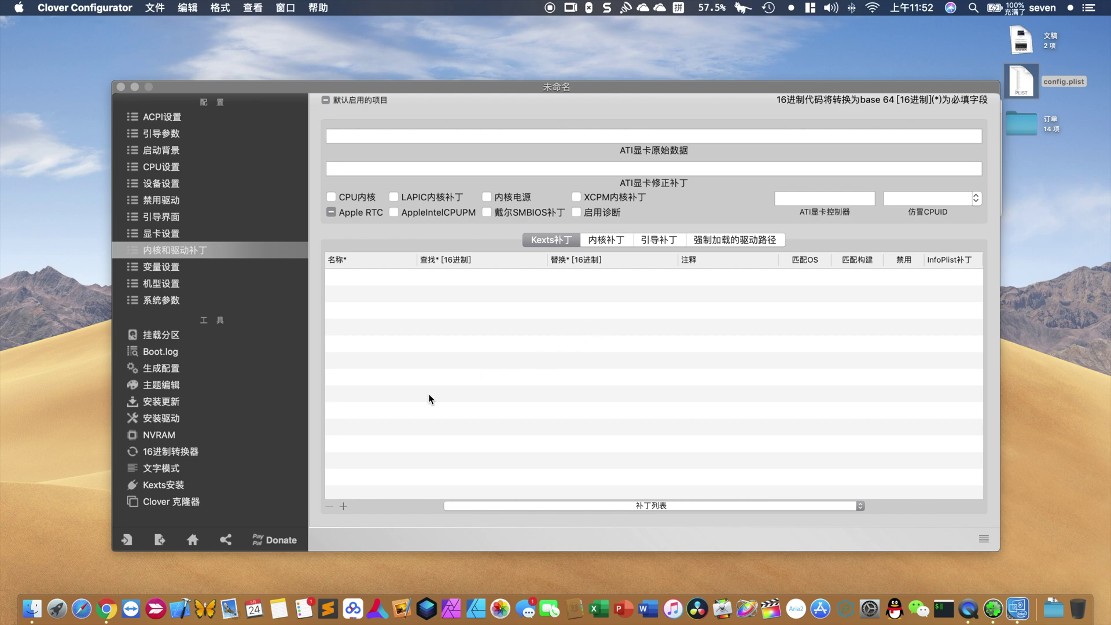
pyautogui.moveTo(679, 87); pyautogui.dragTo(646, 73)
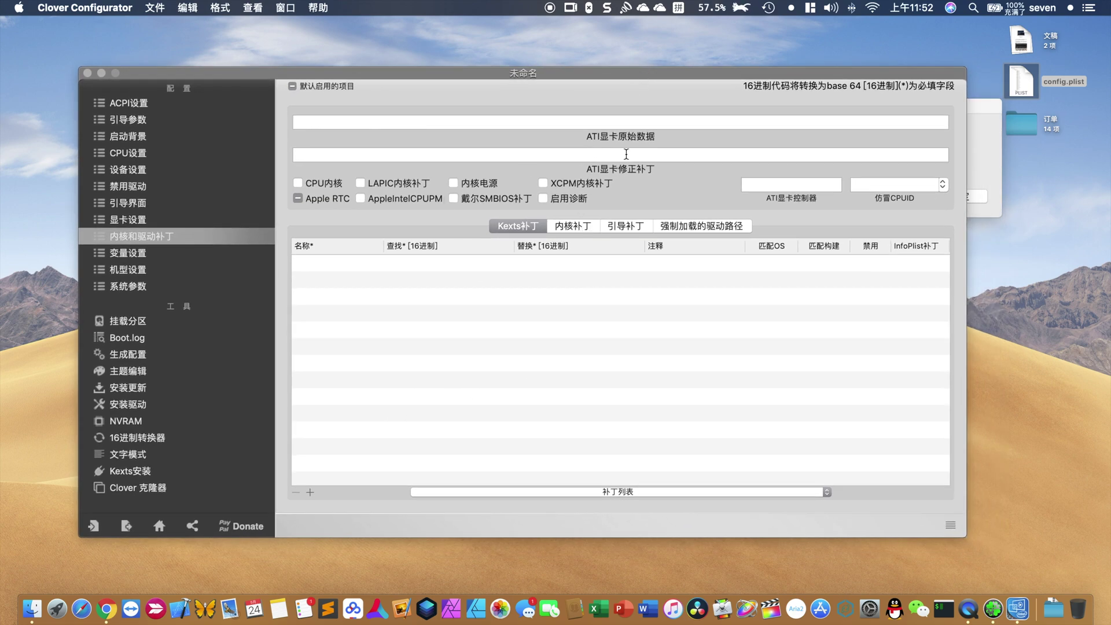
# Step: Open the desktop's config.plist in Clover Configurator, reposition its window, and show its kernel and driver patches
pyautogui.rightClick(1027, 83)
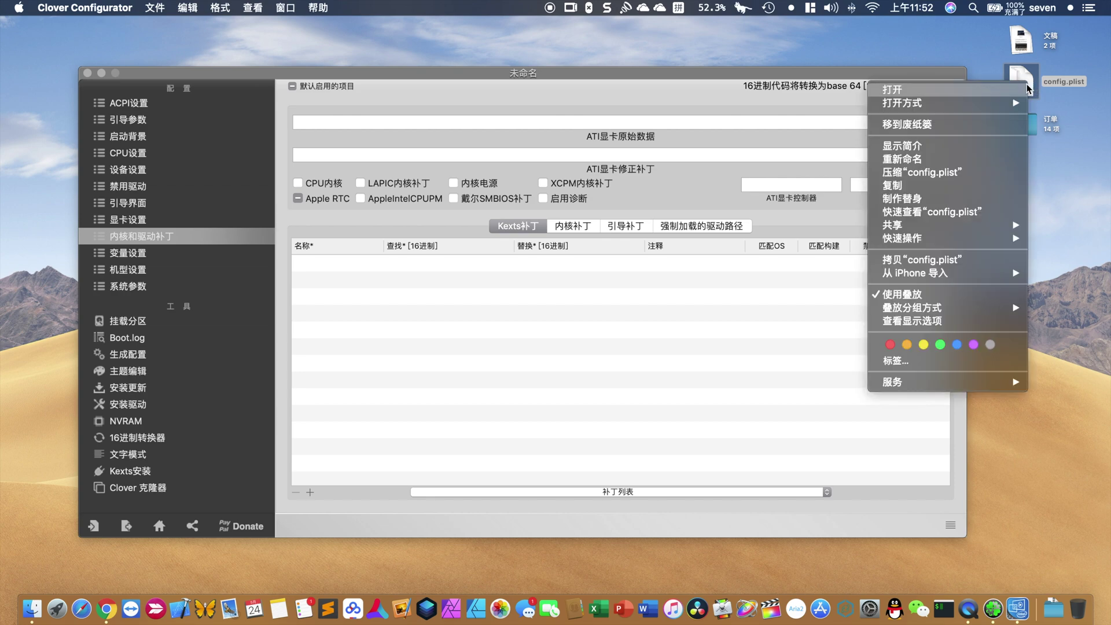
pyautogui.moveTo(950, 104)
pyautogui.click(831, 128)
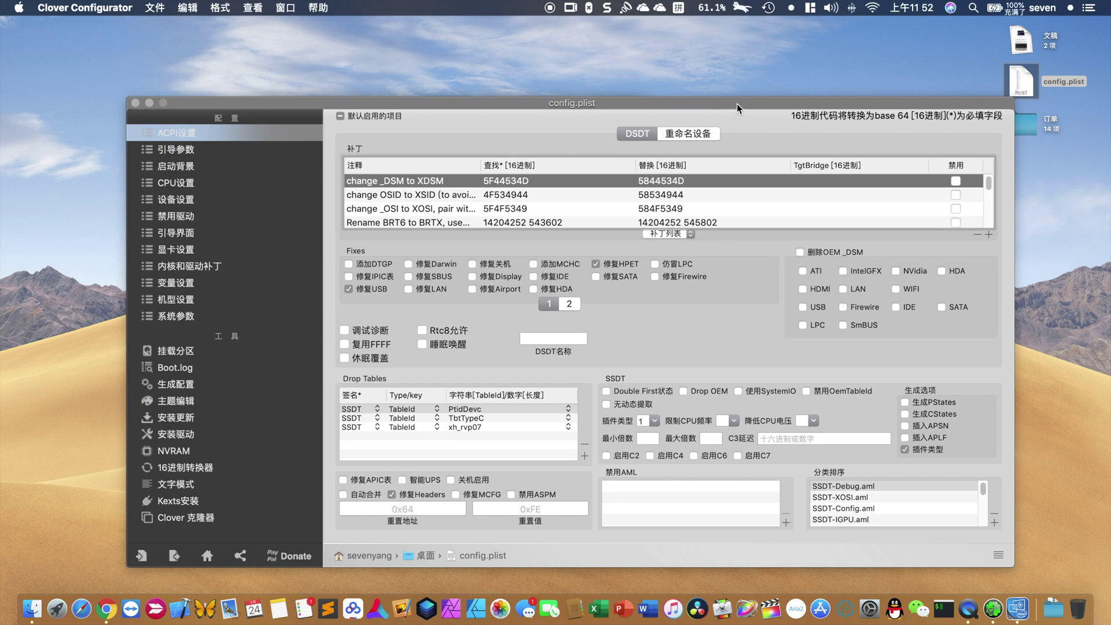
pyautogui.moveTo(737, 103); pyautogui.dragTo(693, 57)
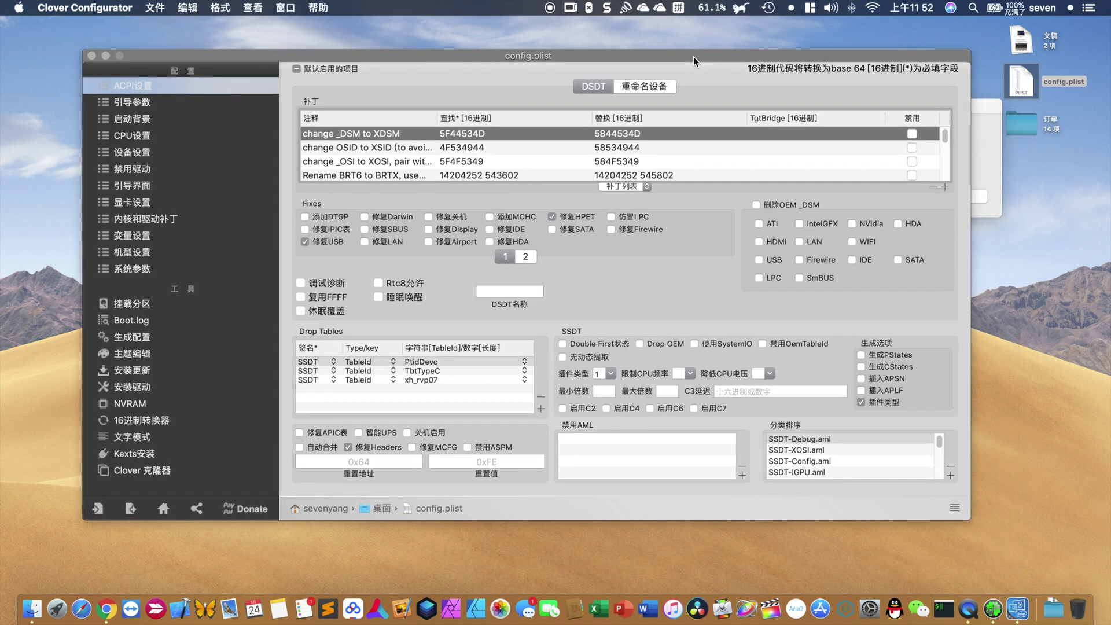
pyautogui.click(145, 218)
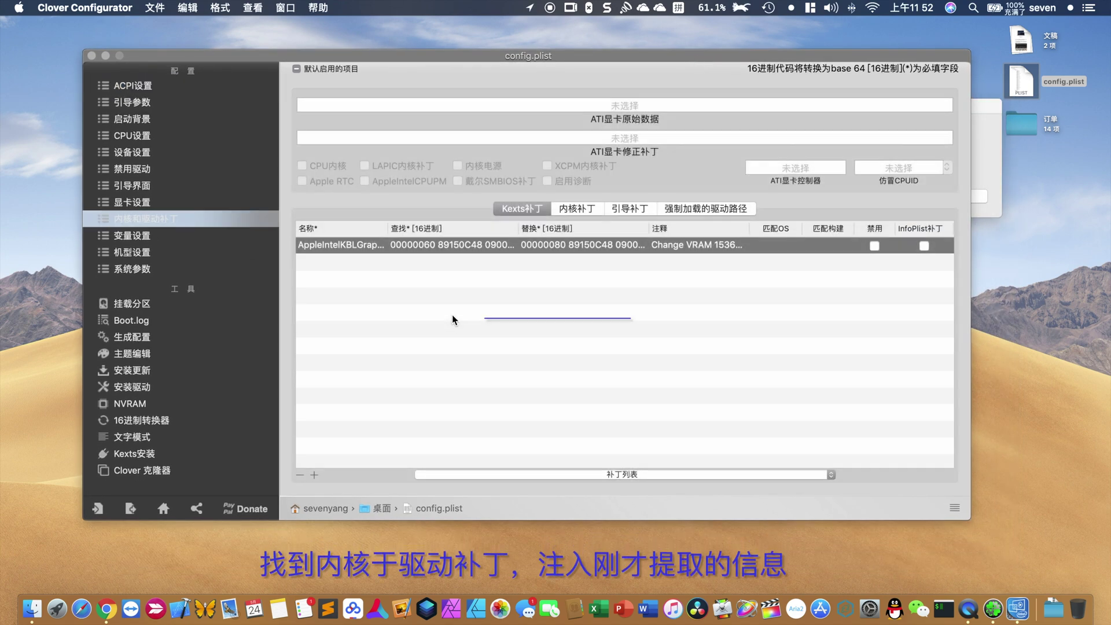
# Step: Arrange the config.plist window alongside the patcher result and open the AppleIntelKBLGraphicsFramebuffer kext patch's Find value for editing
pyautogui.click(366, 248)
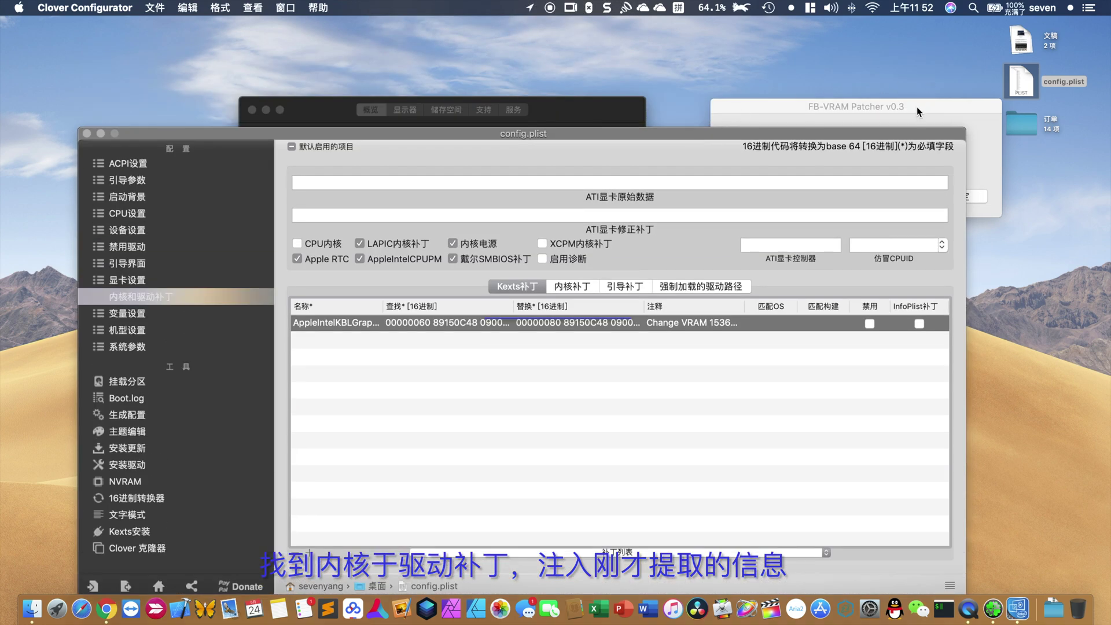
pyautogui.moveTo(916, 106); pyautogui.dragTo(645, 133)
pyautogui.click(466, 321)
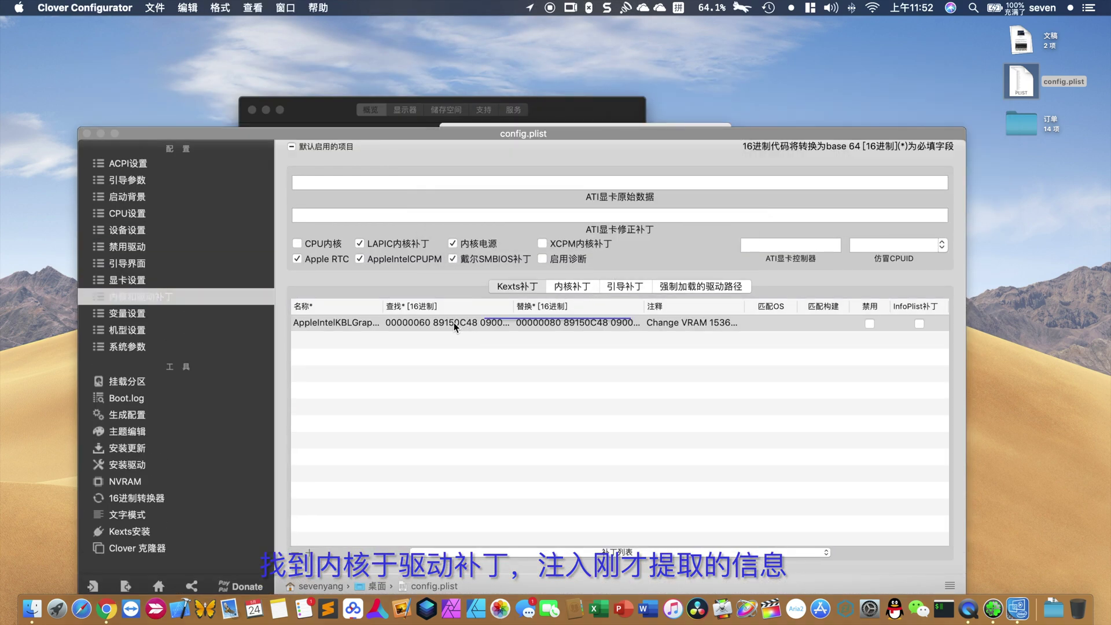
pyautogui.doubleClick(439, 323)
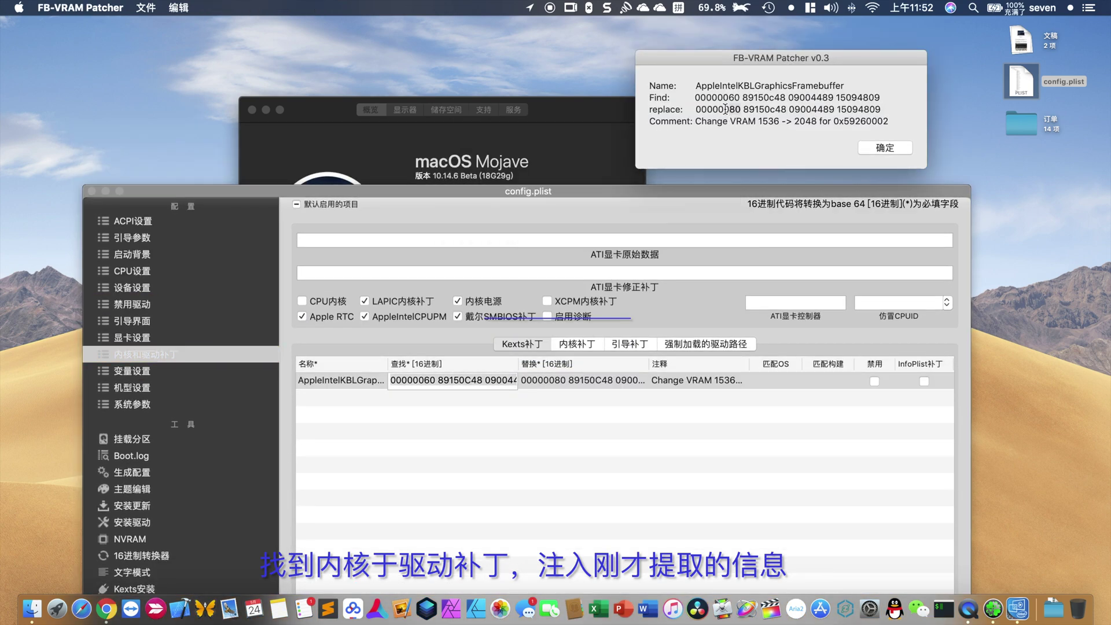
# Step: Compare the patcher's Find and Replace strings with the kext patch entry, and open the entry's comment for editing
pyautogui.moveTo(696, 97); pyautogui.dragTo(881, 97)
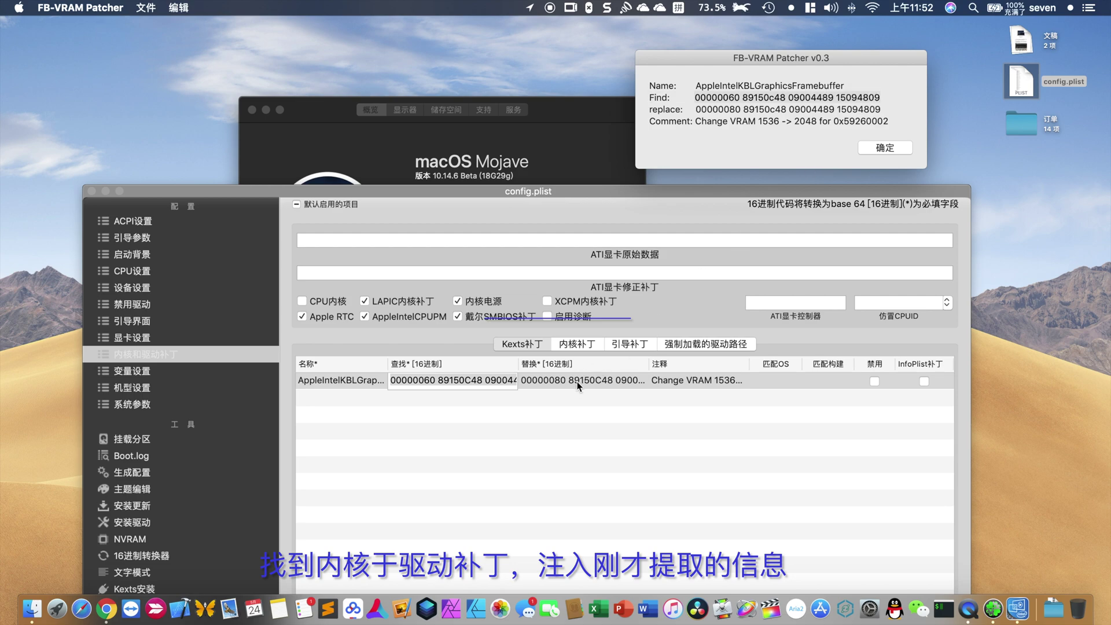
pyautogui.moveTo(697, 109); pyautogui.dragTo(880, 109)
pyautogui.click(675, 382)
pyautogui.doubleClick(675, 381)
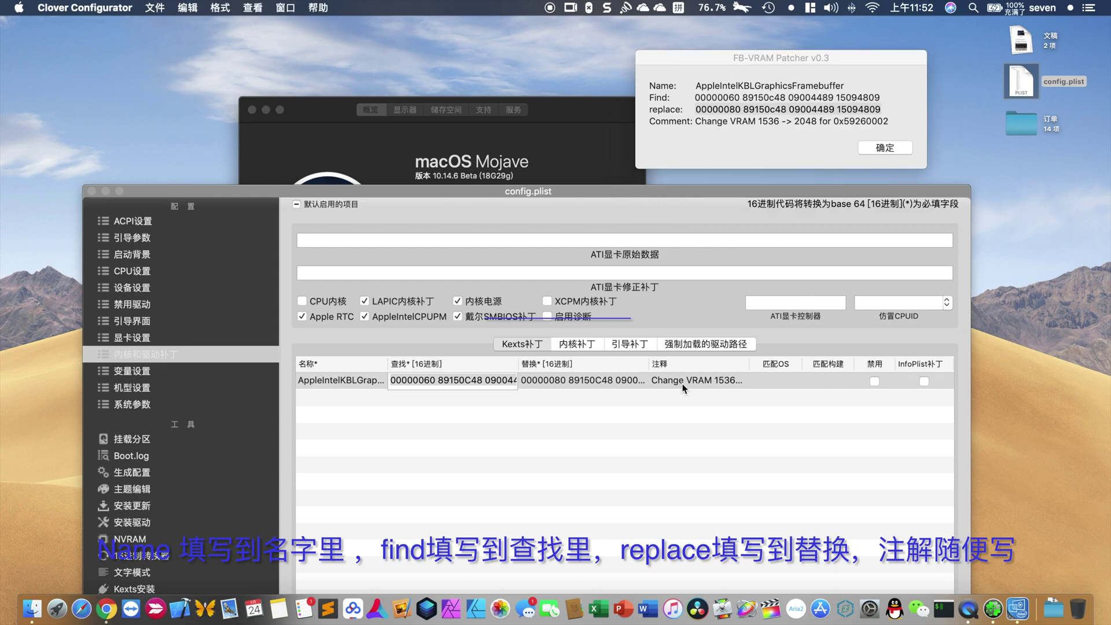
pyautogui.click(898, 116)
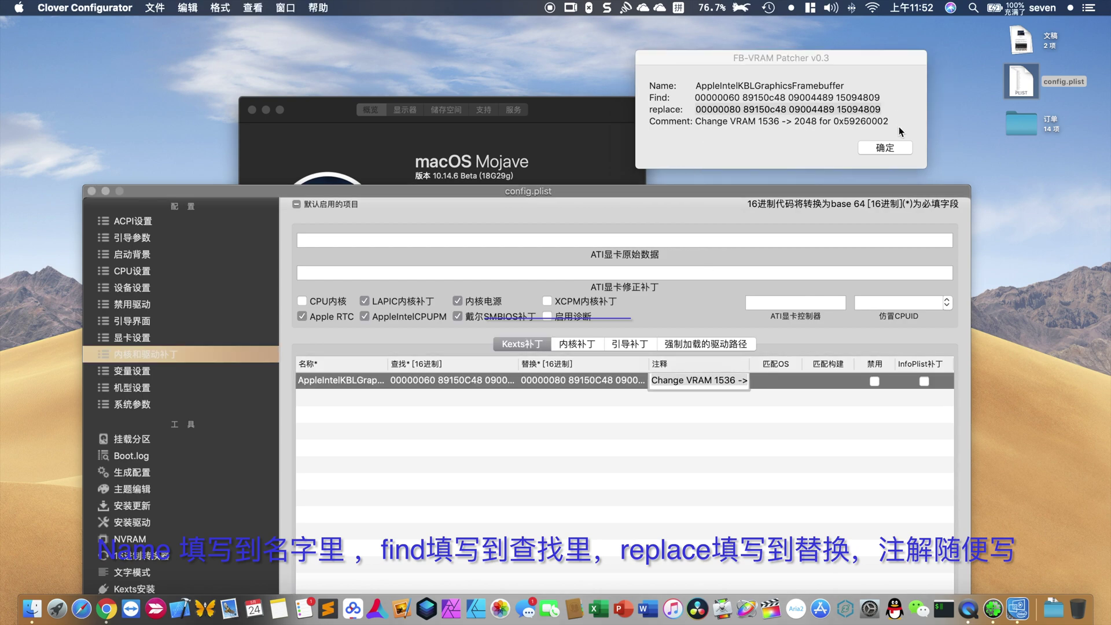
# Step: Save config.plist, close its window, and dismiss the FB-VRAM Patcher result
pyautogui.click(157, 9)
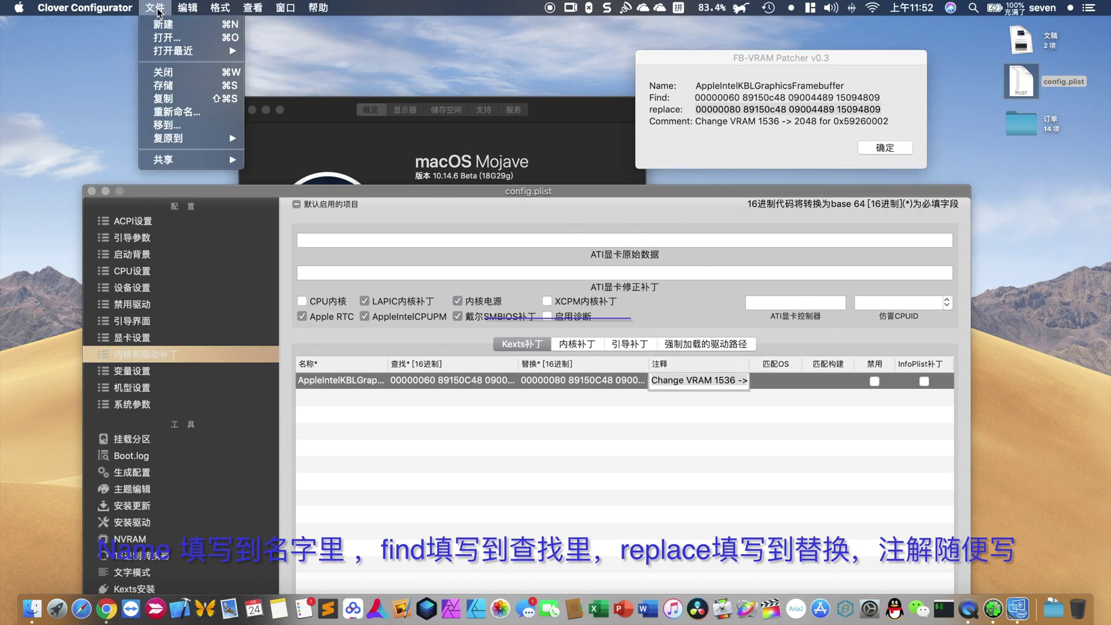
pyautogui.click(178, 89)
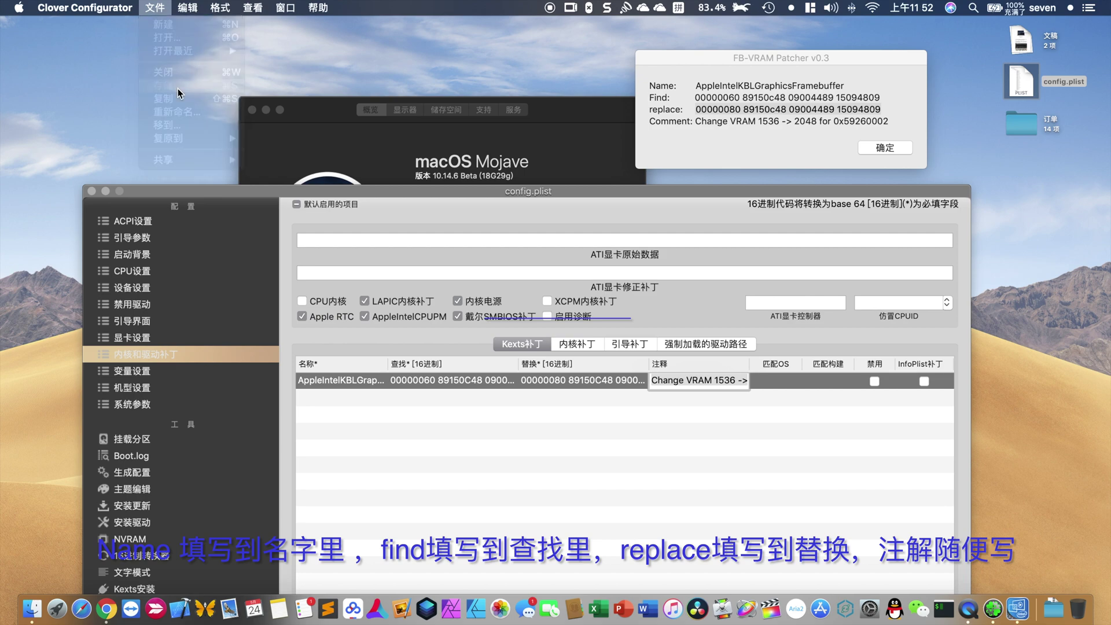
pyautogui.click(92, 191)
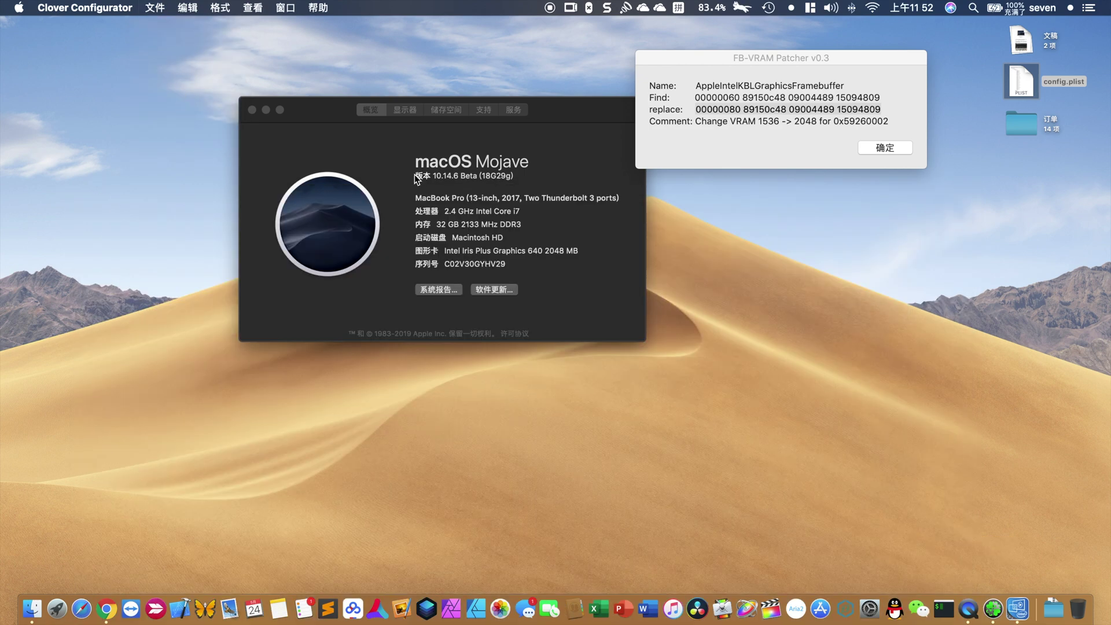
pyautogui.click(899, 154)
# Step: Move About This Mac aside, launch Hackintool, and examine its base VRAM and framebuffer information for Kaby Lake
pyautogui.moveTo(564, 110); pyautogui.dragTo(501, 81)
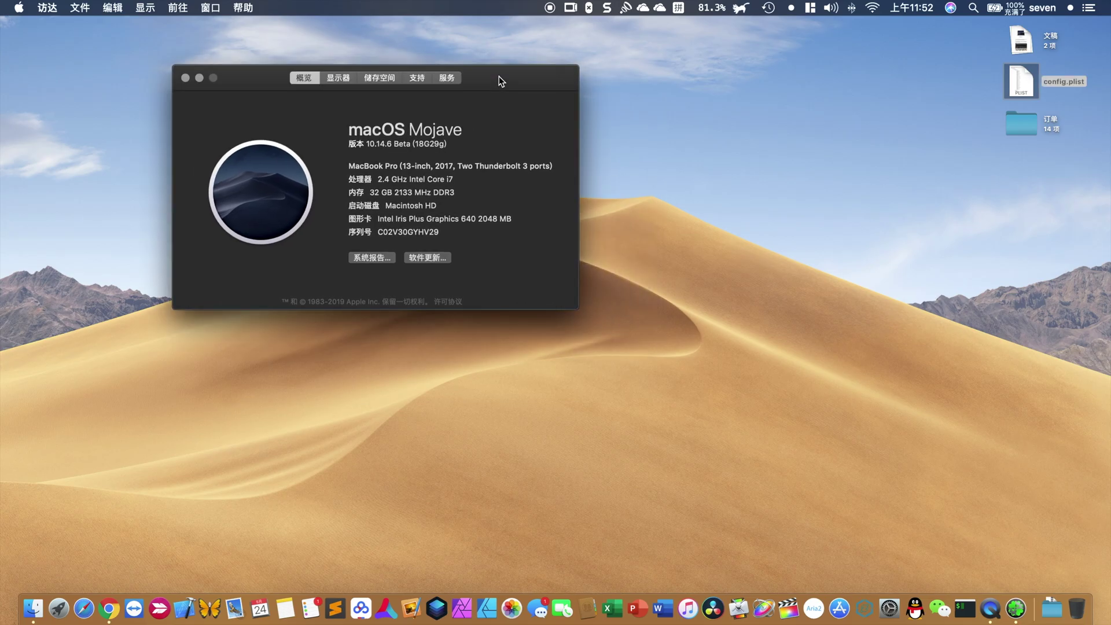
pyautogui.press('F4')
pyautogui.hscroll(-3, 160, 291)
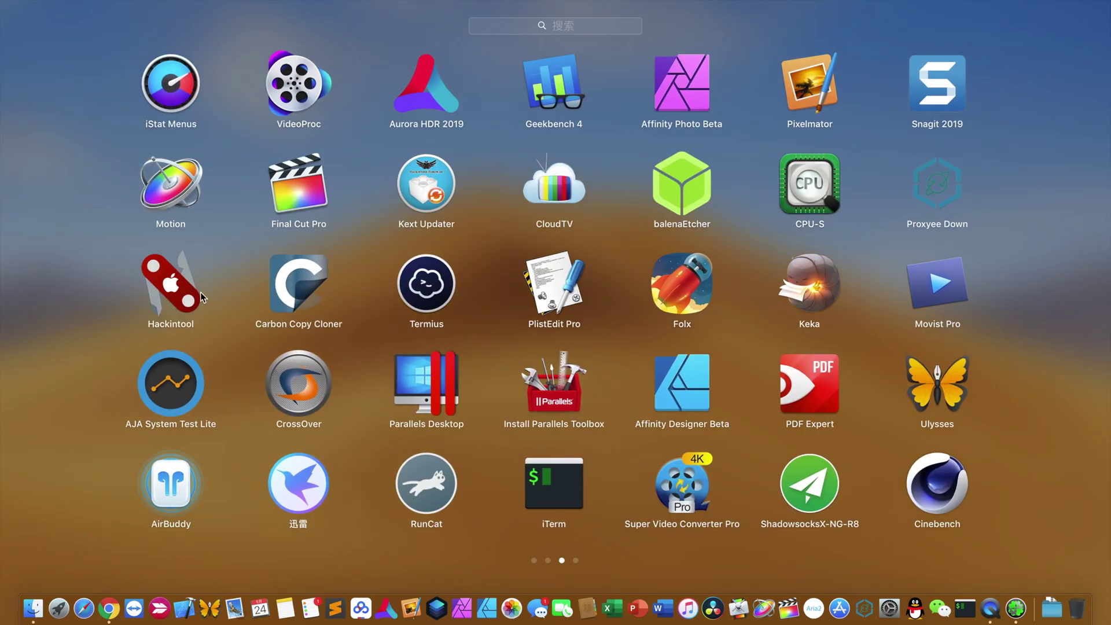
pyautogui.click(160, 291)
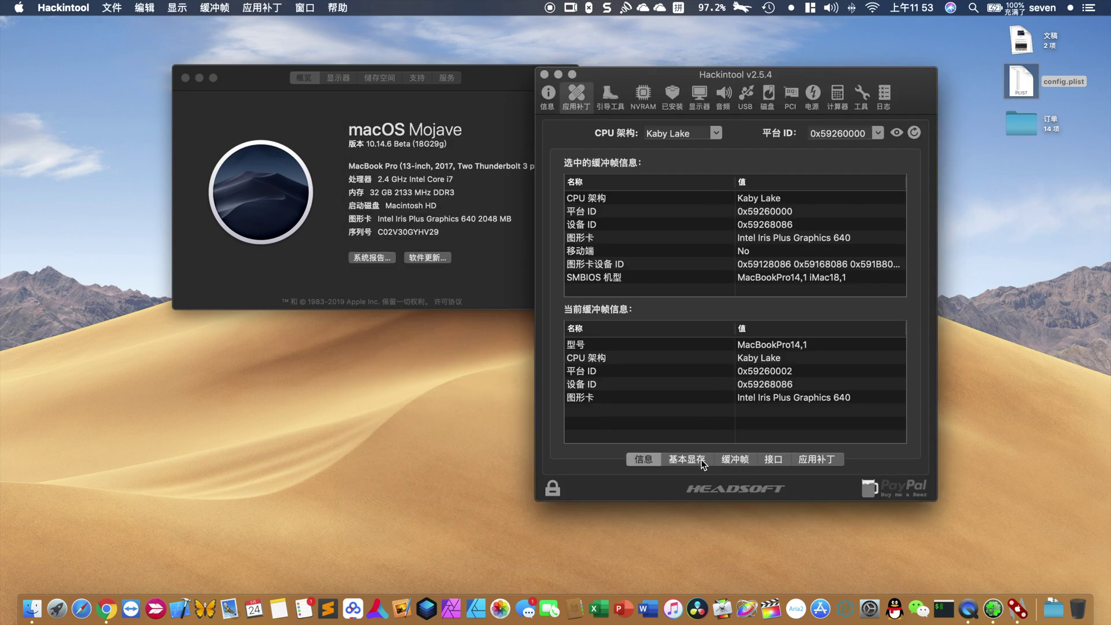
pyautogui.click(702, 458)
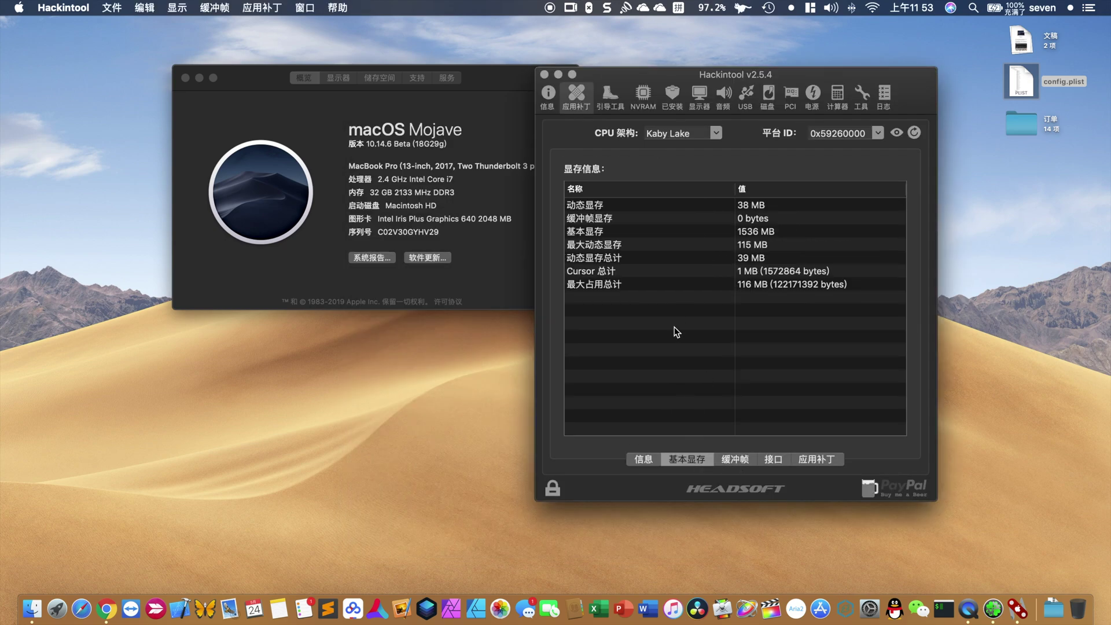
pyautogui.click(734, 460)
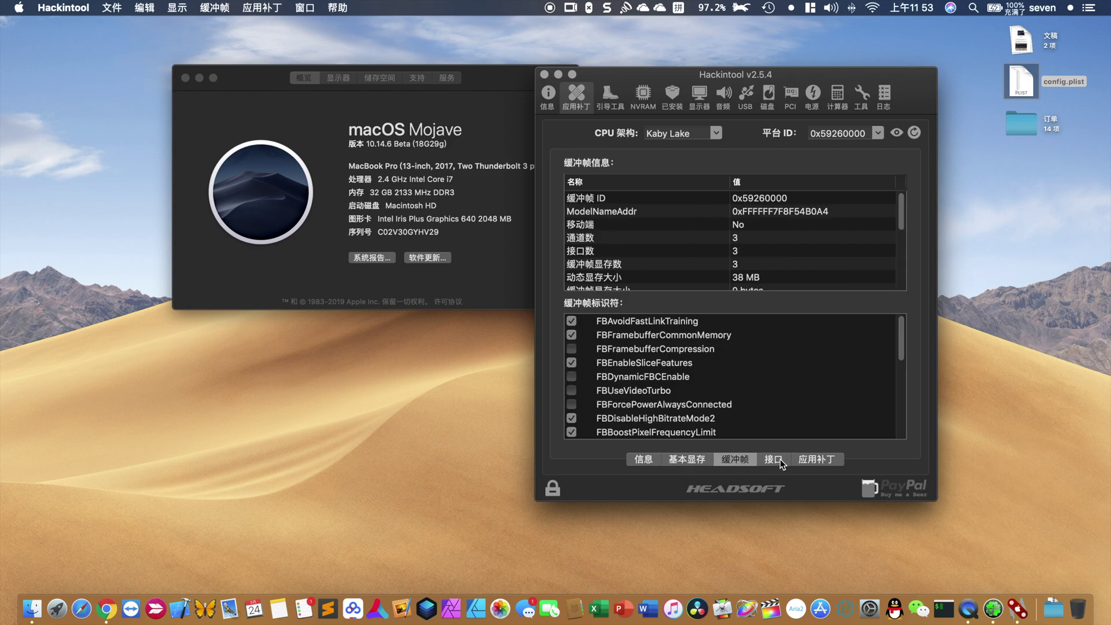
# Step: Generate the device-properties patch with PCI devices included, and start exporting it to a bootloader config.plist
pyautogui.click(817, 460)
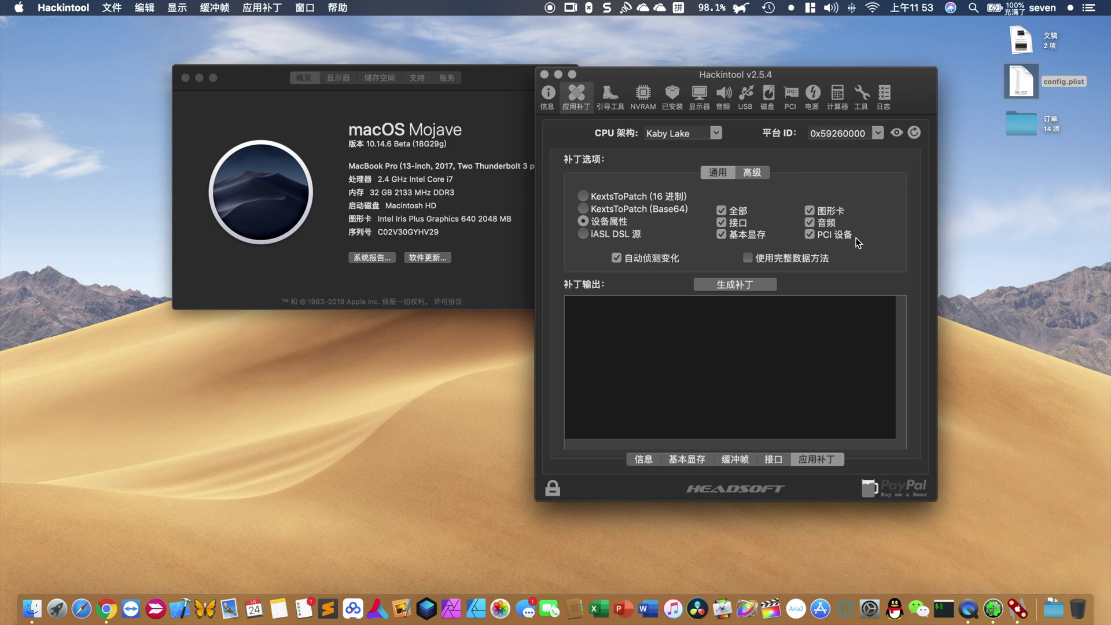
pyautogui.click(724, 289)
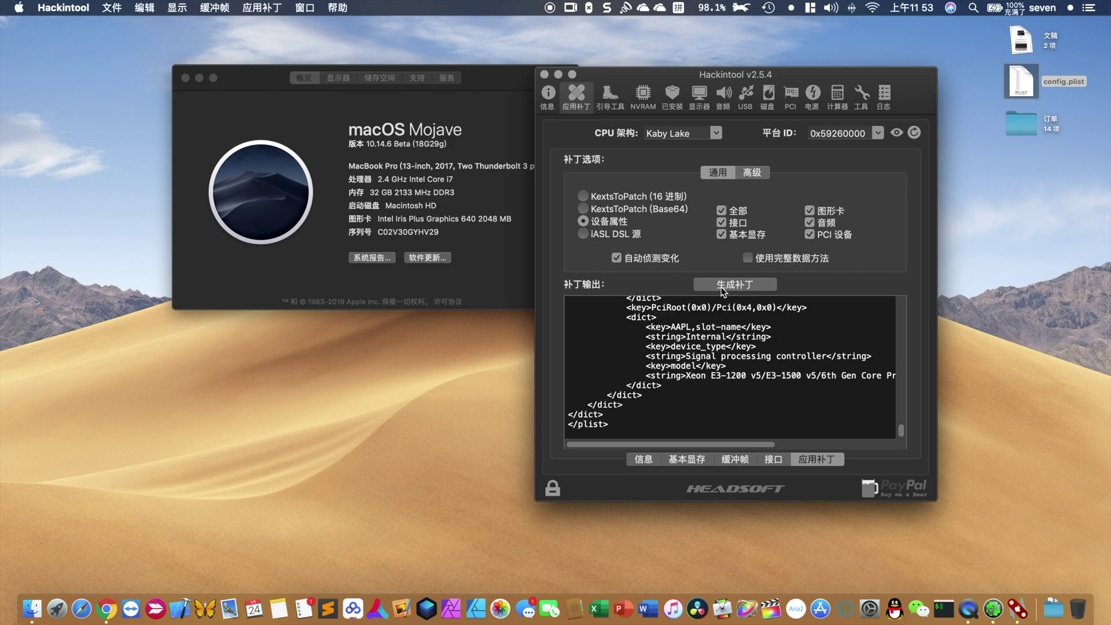
pyautogui.click(84, 8)
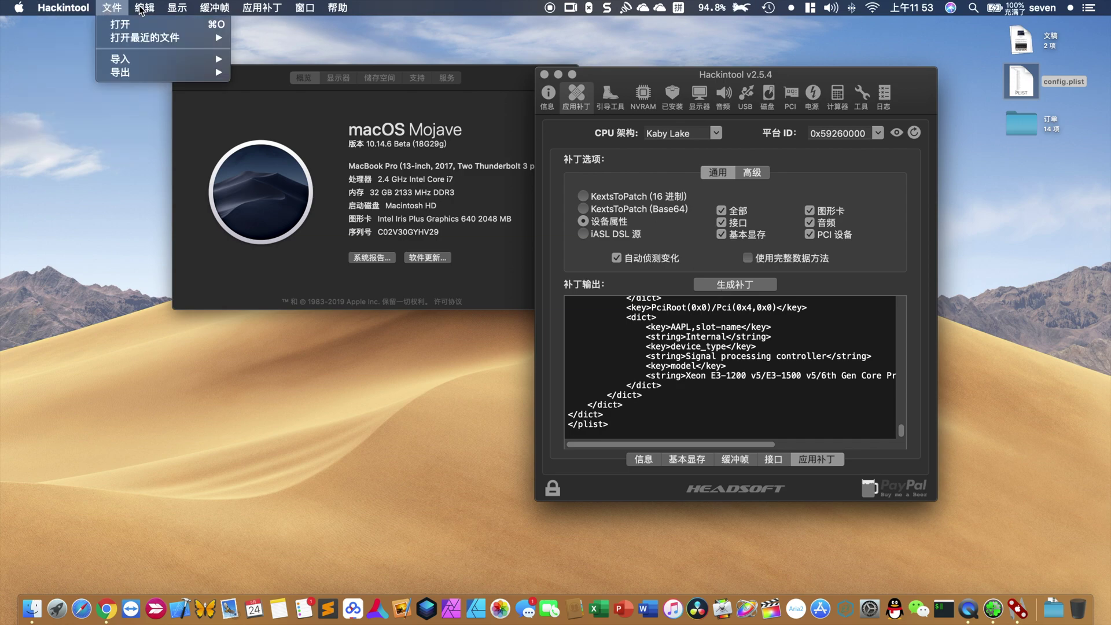
pyautogui.moveTo(140, 9)
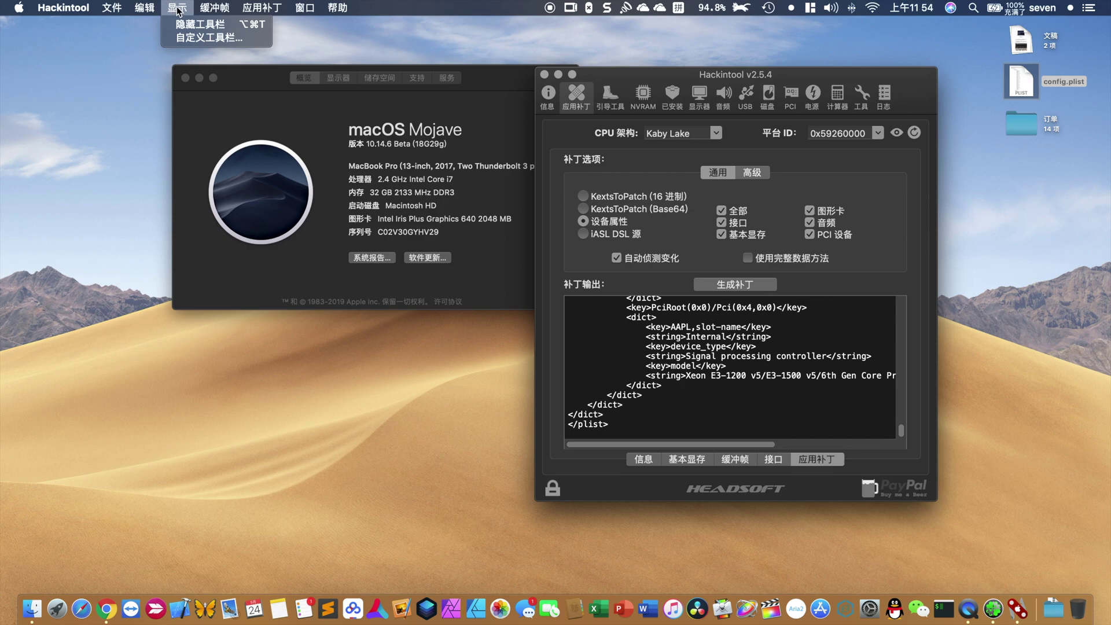
pyautogui.moveTo(214, 11)
pyautogui.moveTo(261, 10)
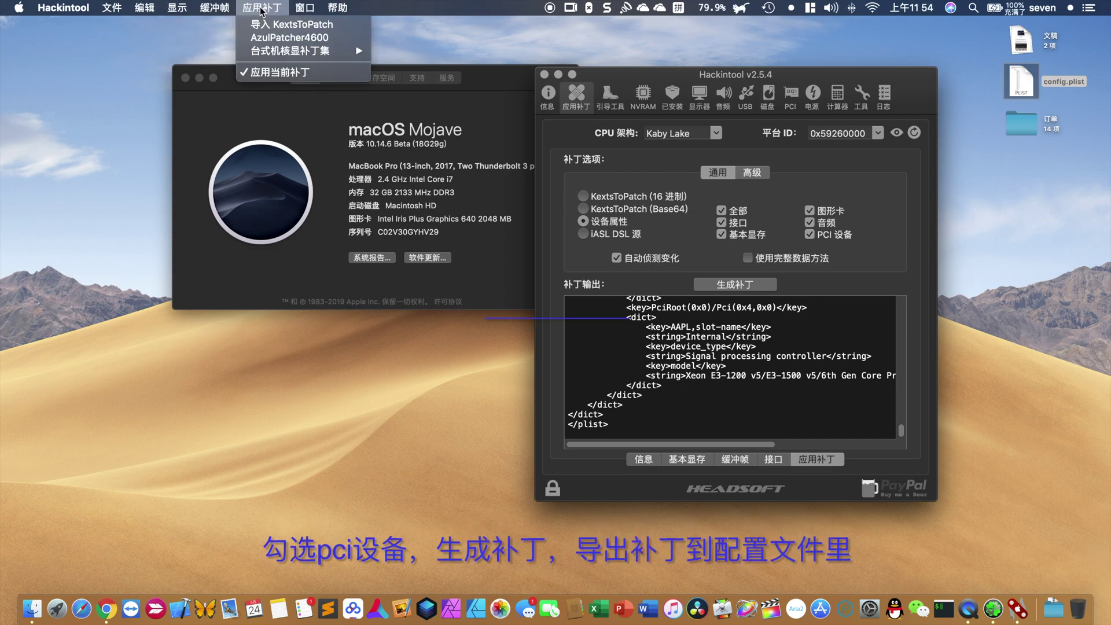
pyautogui.moveTo(308, 10)
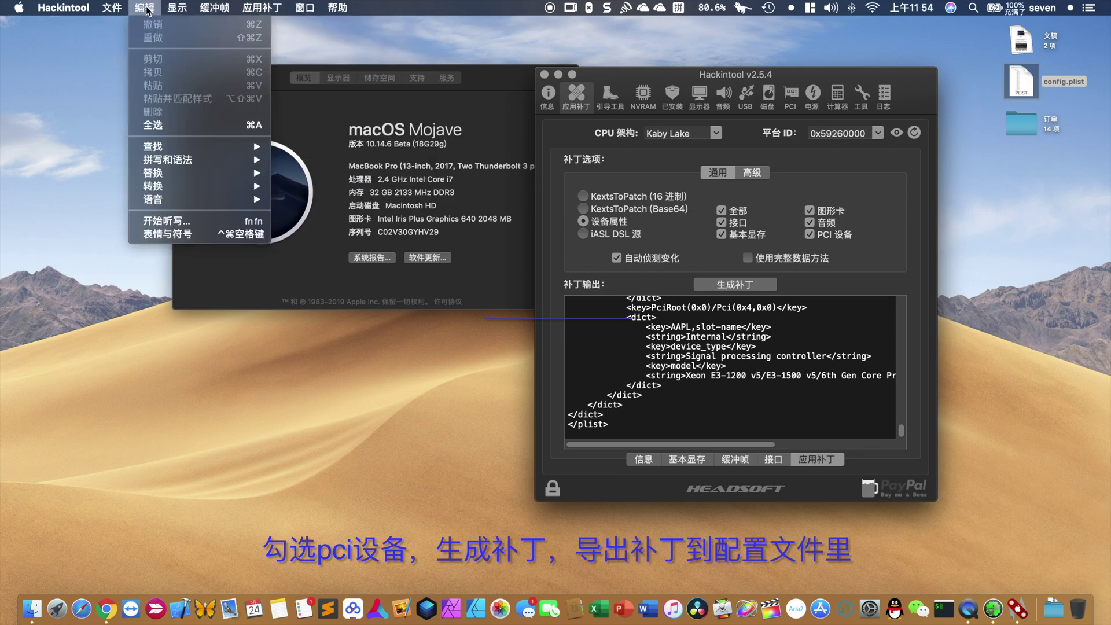
pyautogui.moveTo(106, 11)
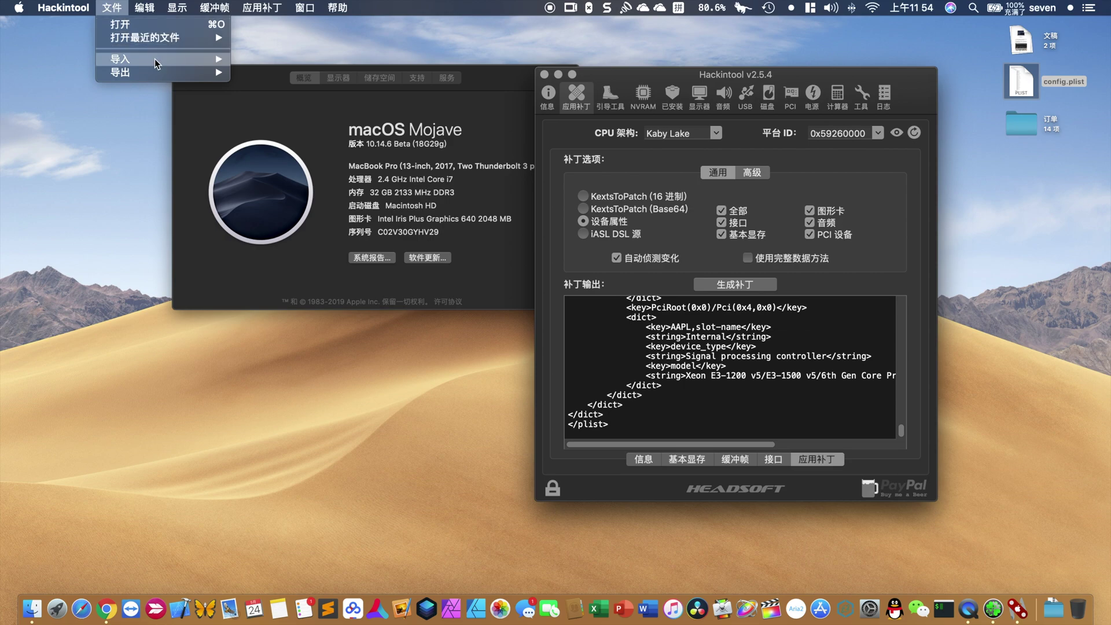
pyautogui.moveTo(195, 63)
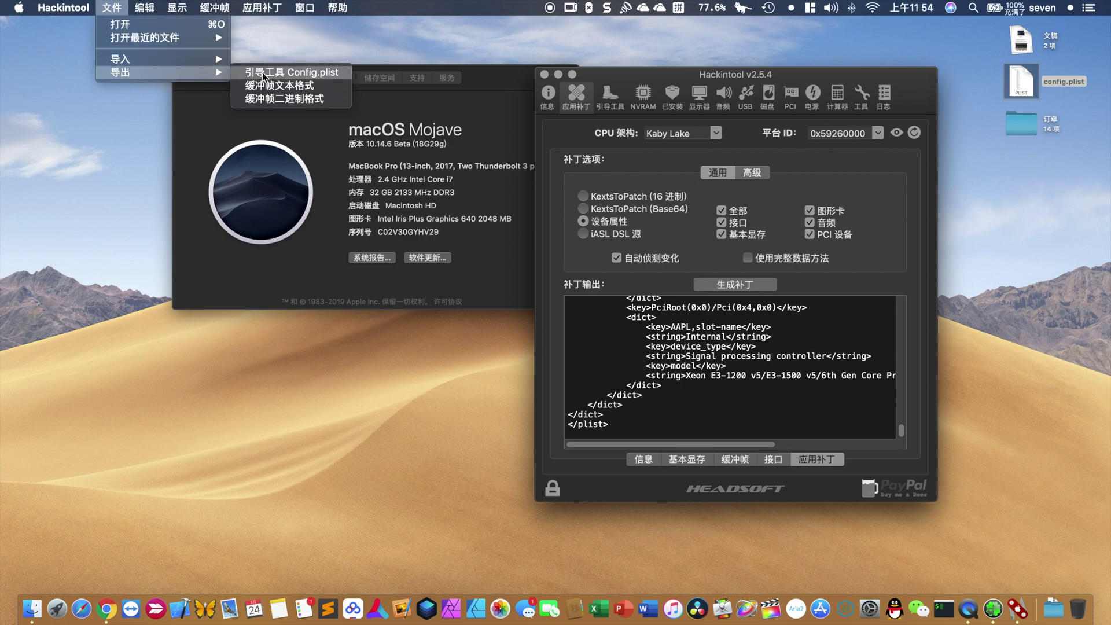
pyautogui.click(265, 74)
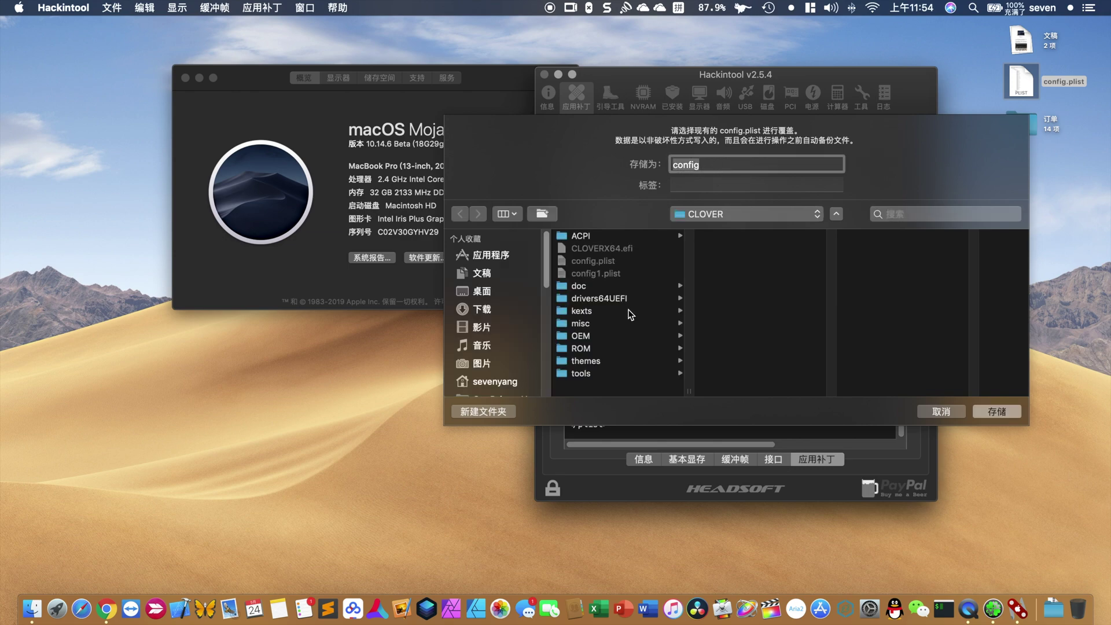
# Step: Overwrite the desktop's config.plist with the exported patch, then close Hackintool and About This Mac
pyautogui.click(485, 291)
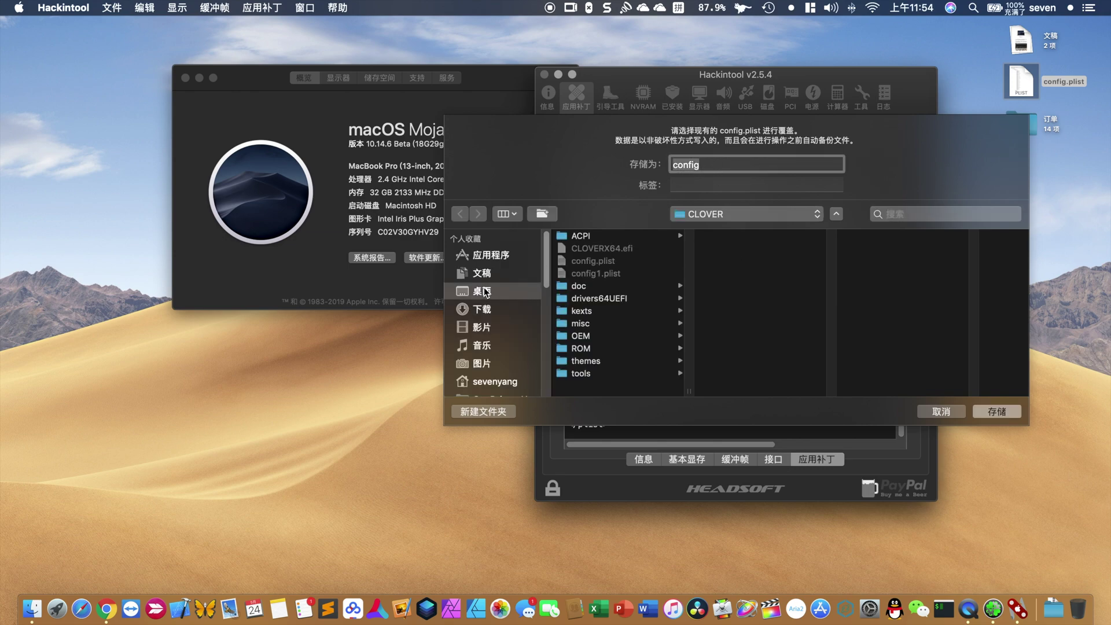
pyautogui.click(600, 268)
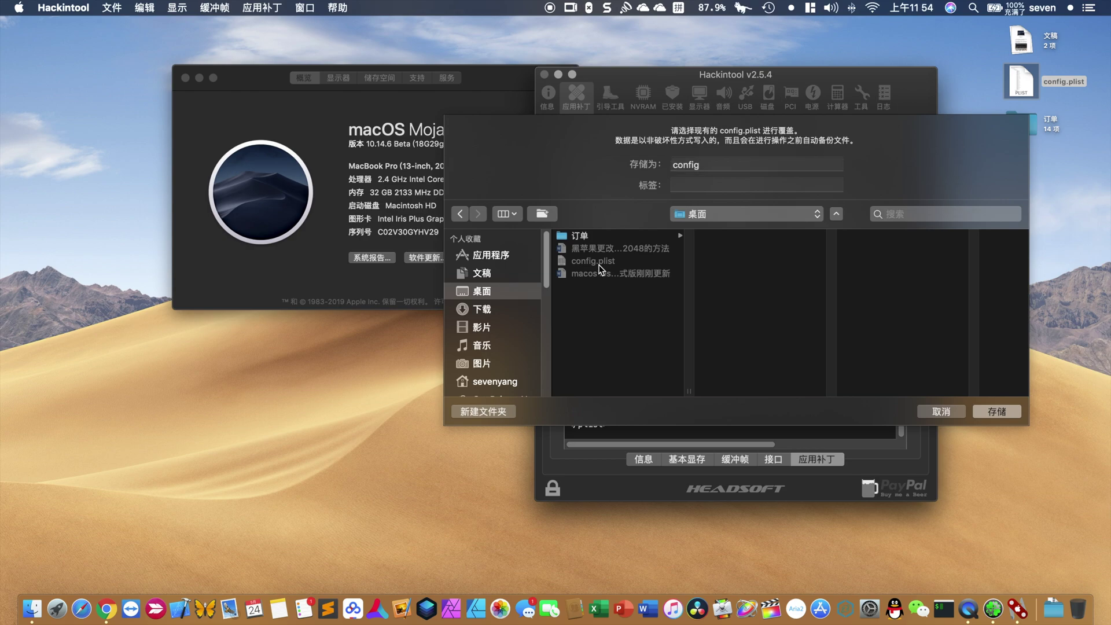
pyautogui.click(995, 411)
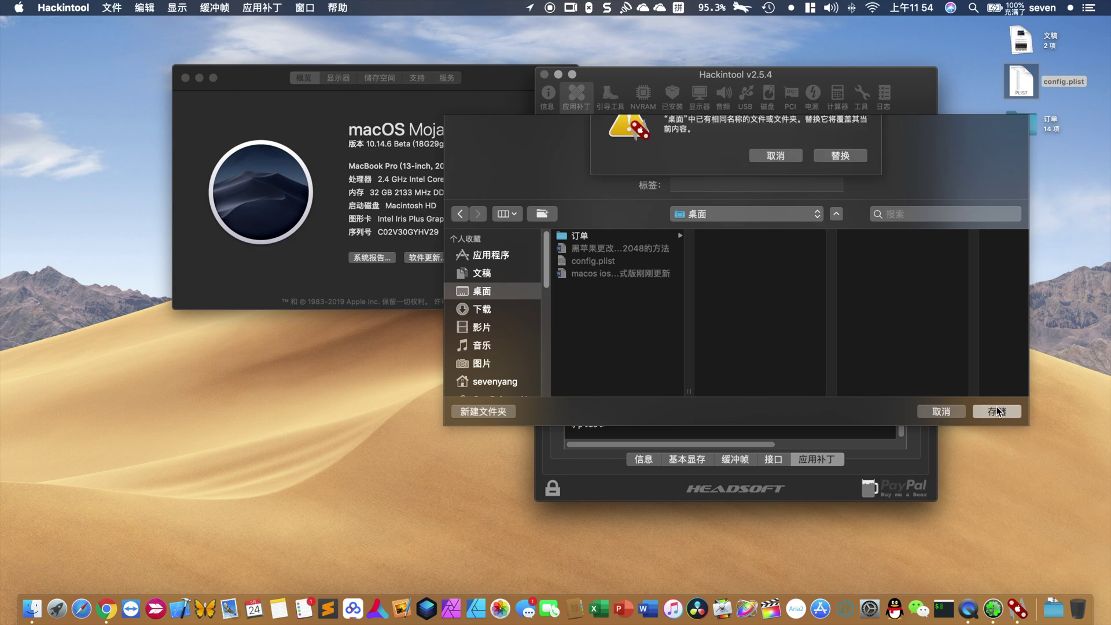
pyautogui.click(830, 183)
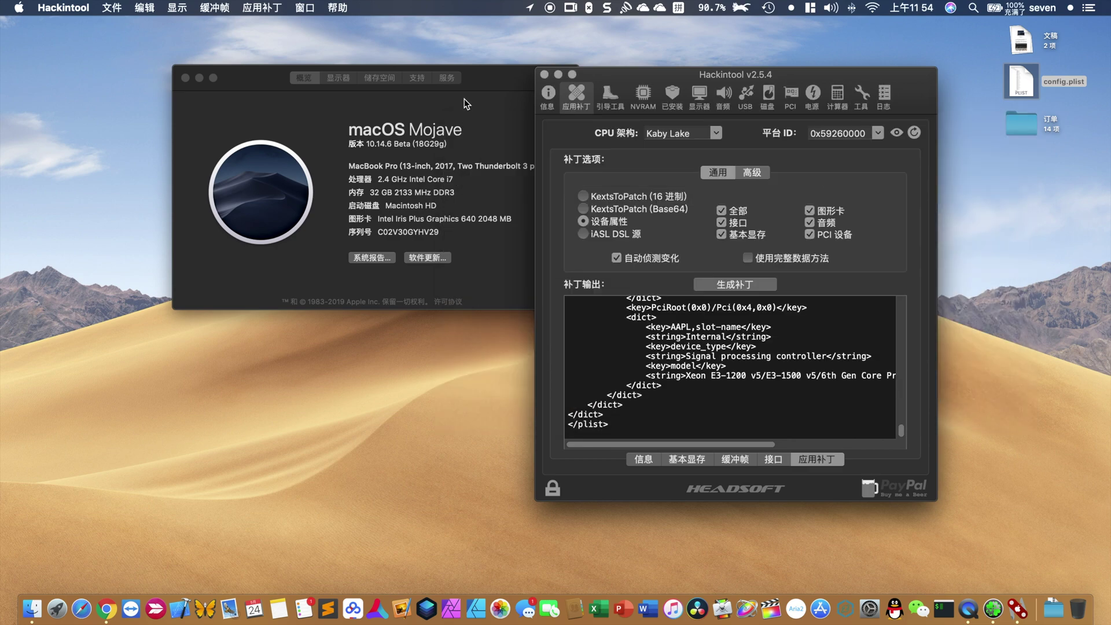
pyautogui.click(545, 75)
pyautogui.click(185, 78)
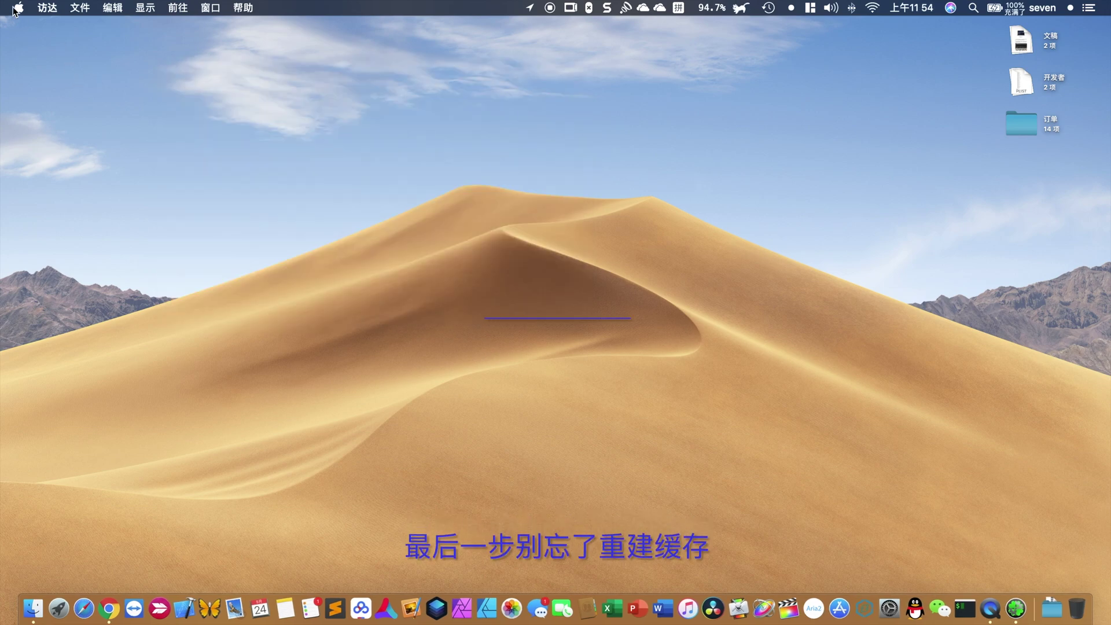
# Step: Launch Kext Utility for rebuilding the kext cache, cancel its authorization request, and quit it
pyautogui.press('F4')
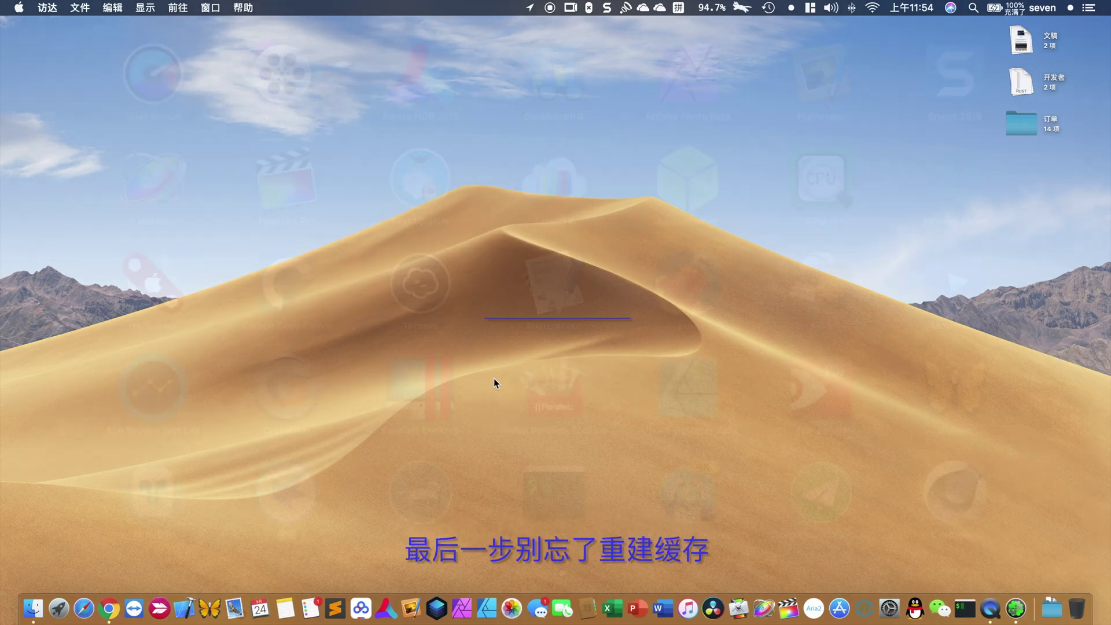
pyautogui.hscroll(3, 385, 350)
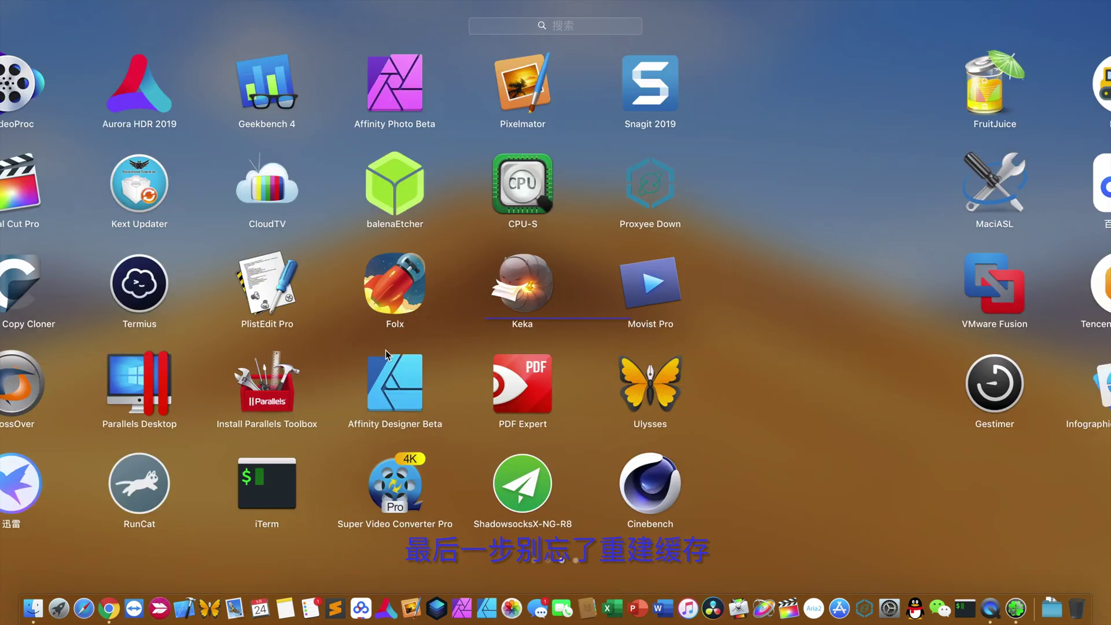
pyautogui.hscroll(-3, 385, 349)
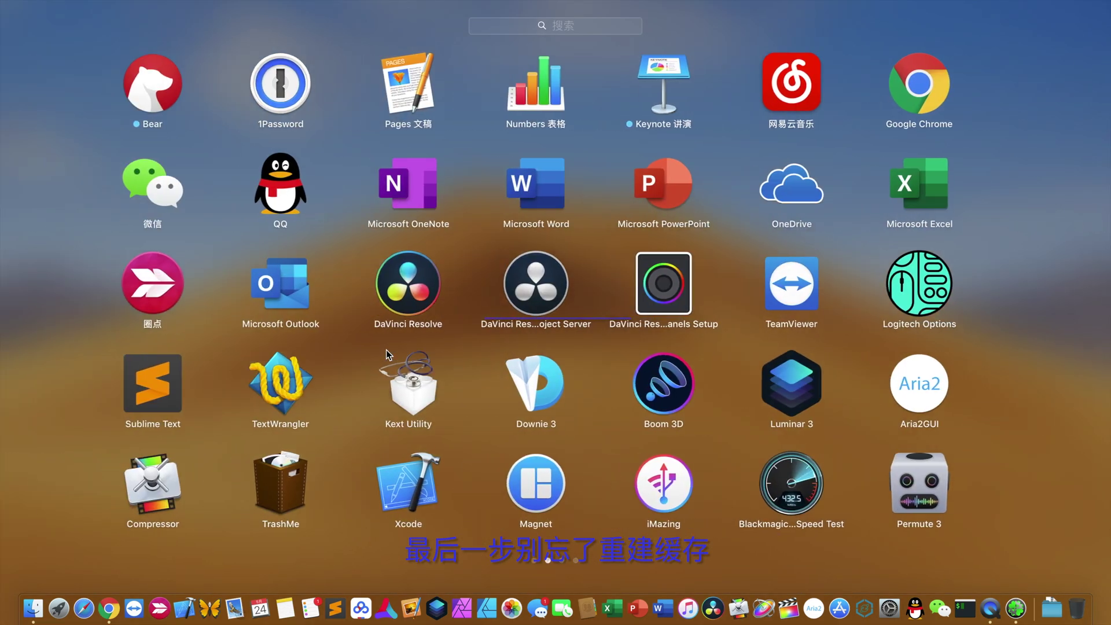
pyautogui.click(425, 390)
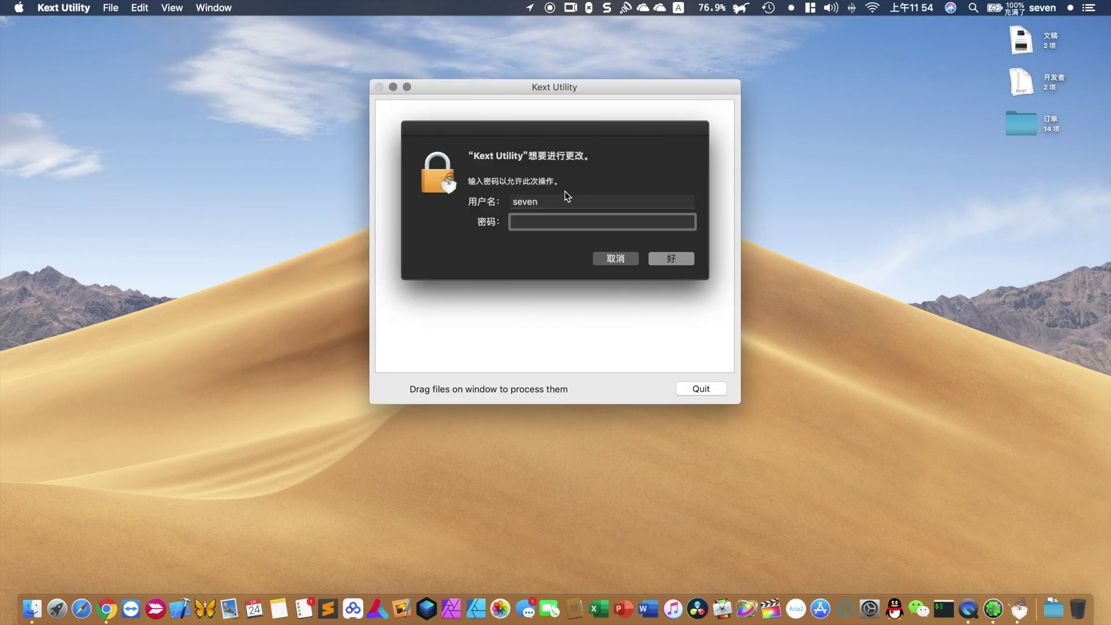
pyautogui.click(620, 261)
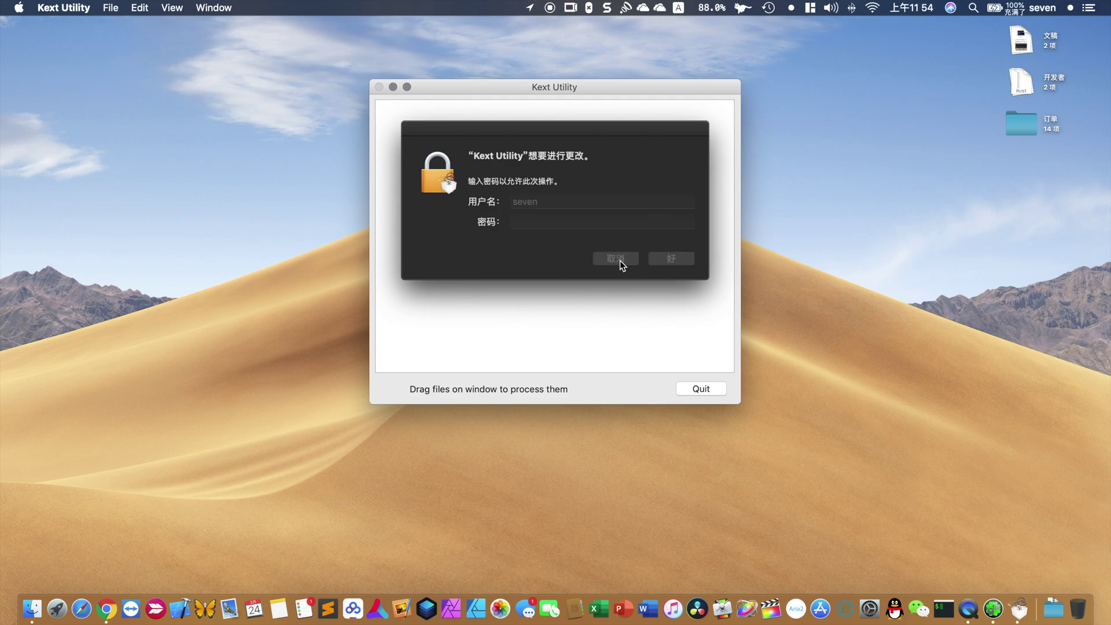
pyautogui.click(697, 384)
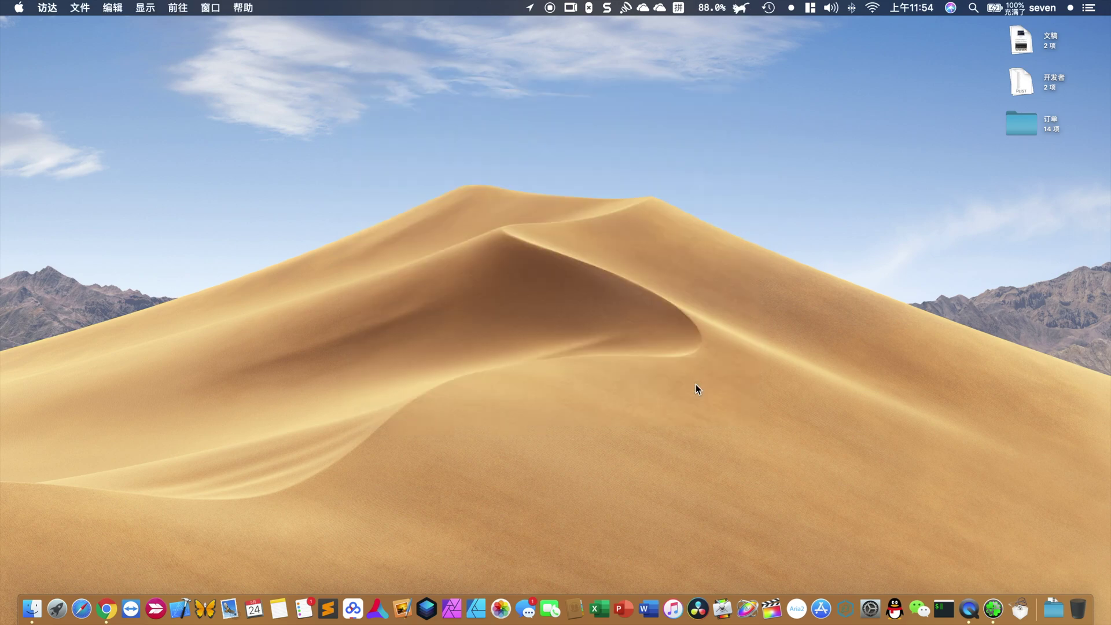
# Step: Examine About This Mac and the PCI devices in its system report, then close both windows
pyautogui.click(17, 8)
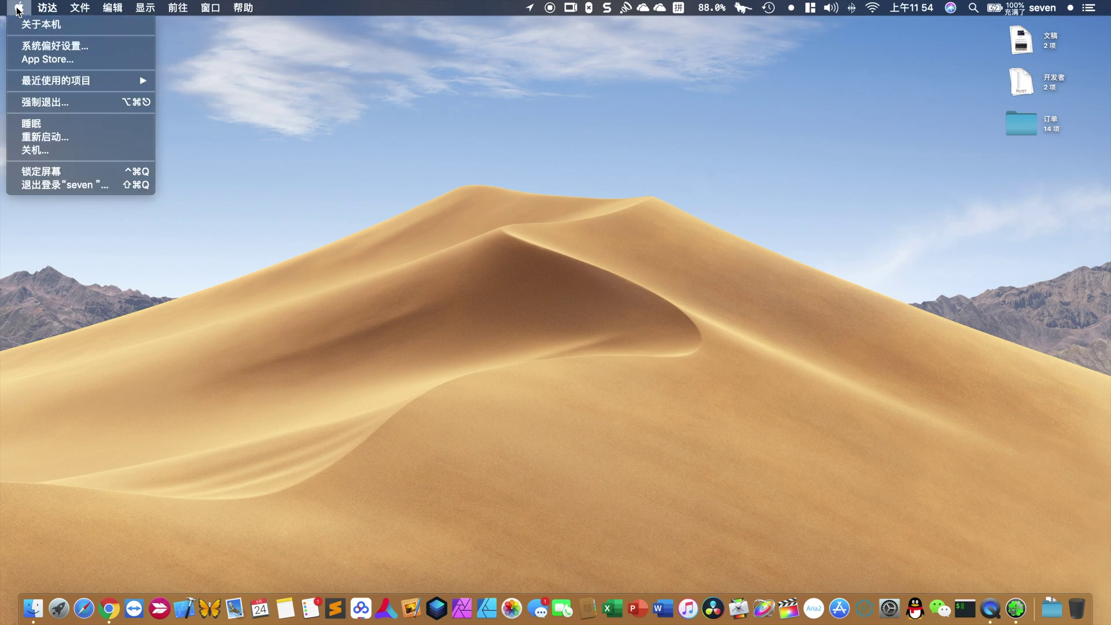
pyautogui.click(497, 191)
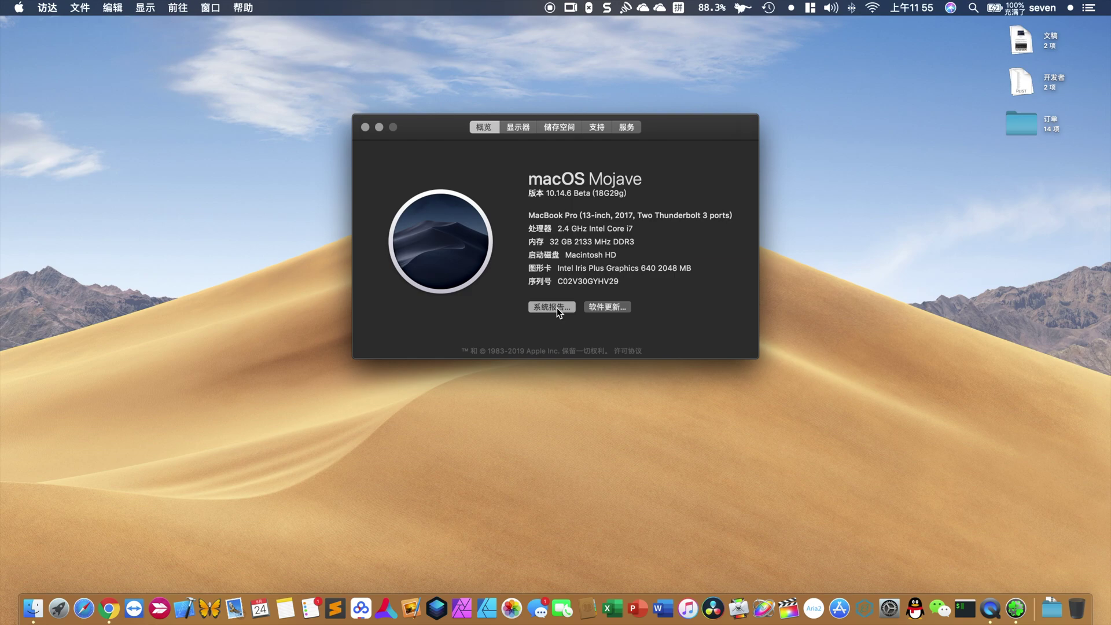
pyautogui.click(551, 306)
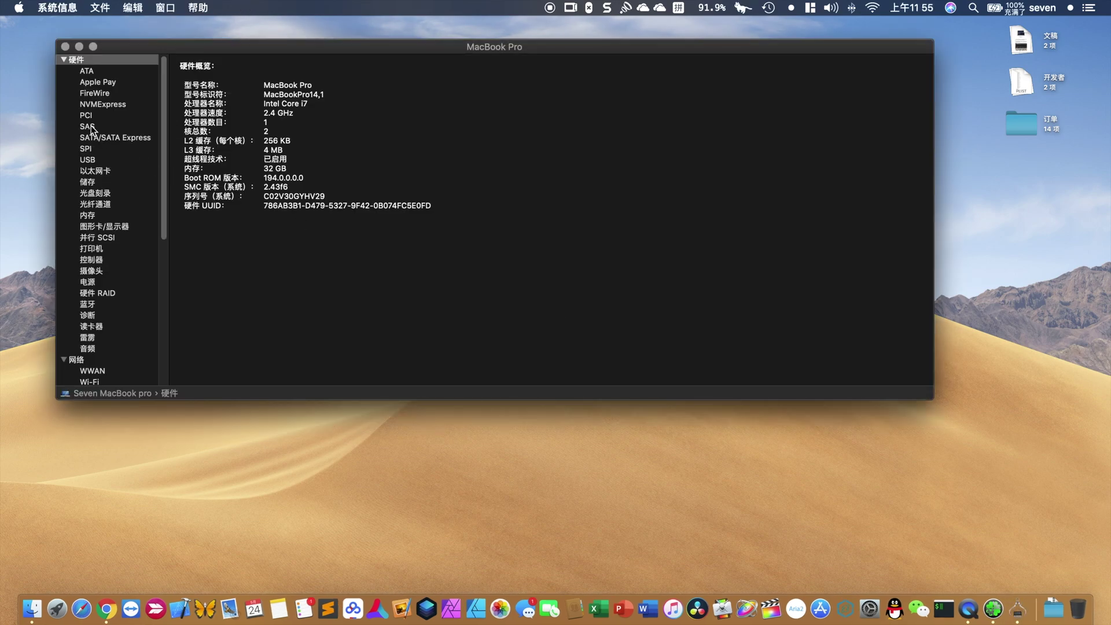
pyautogui.click(86, 116)
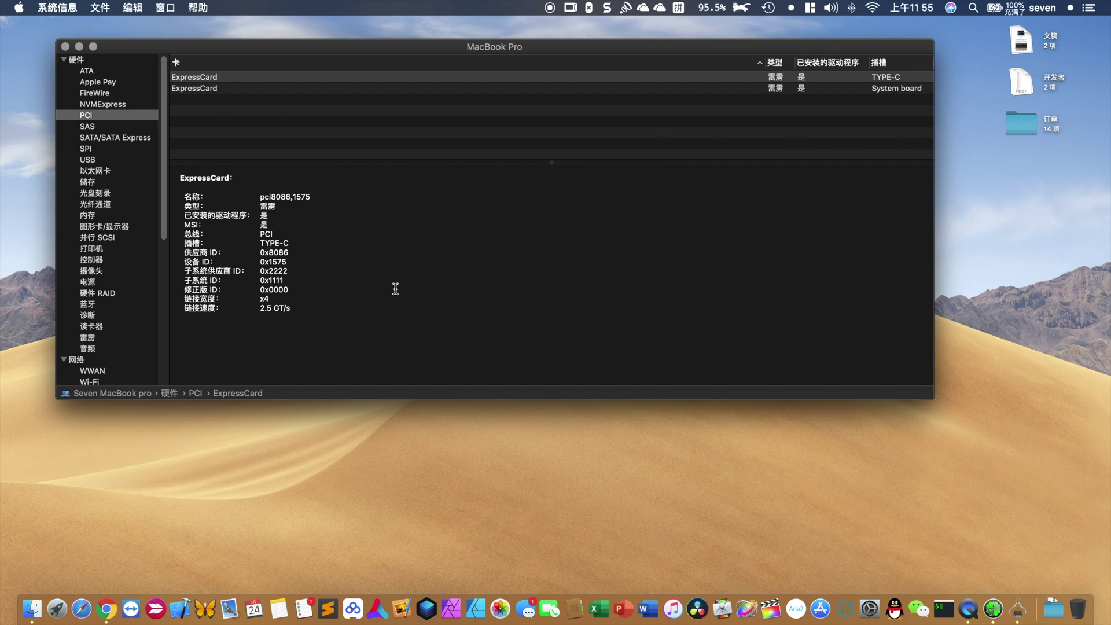
pyautogui.click(64, 46)
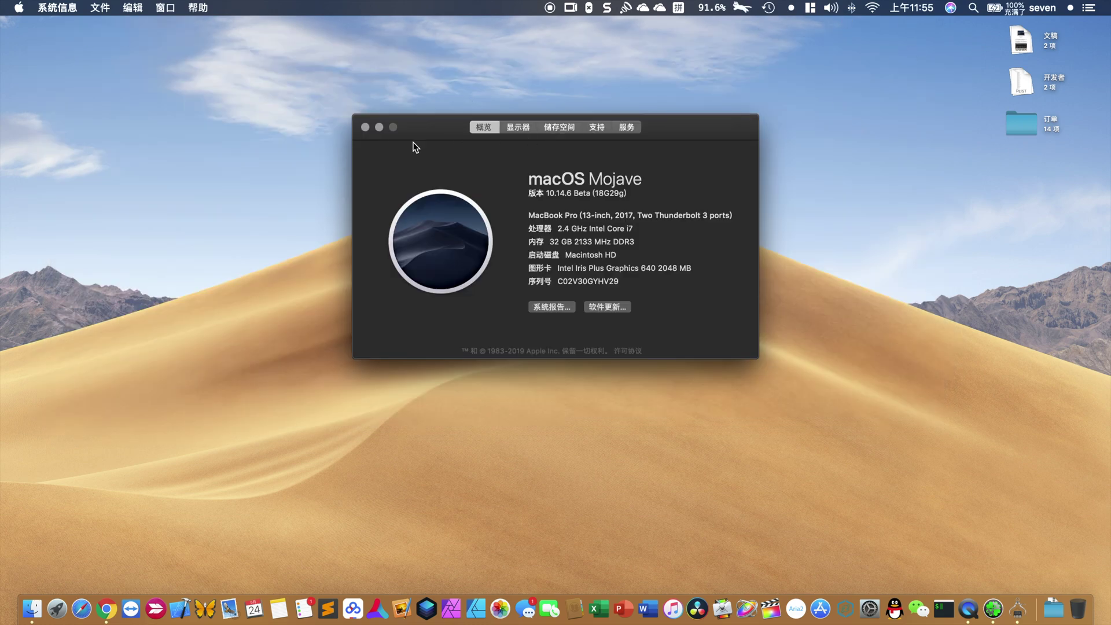
pyautogui.click(365, 128)
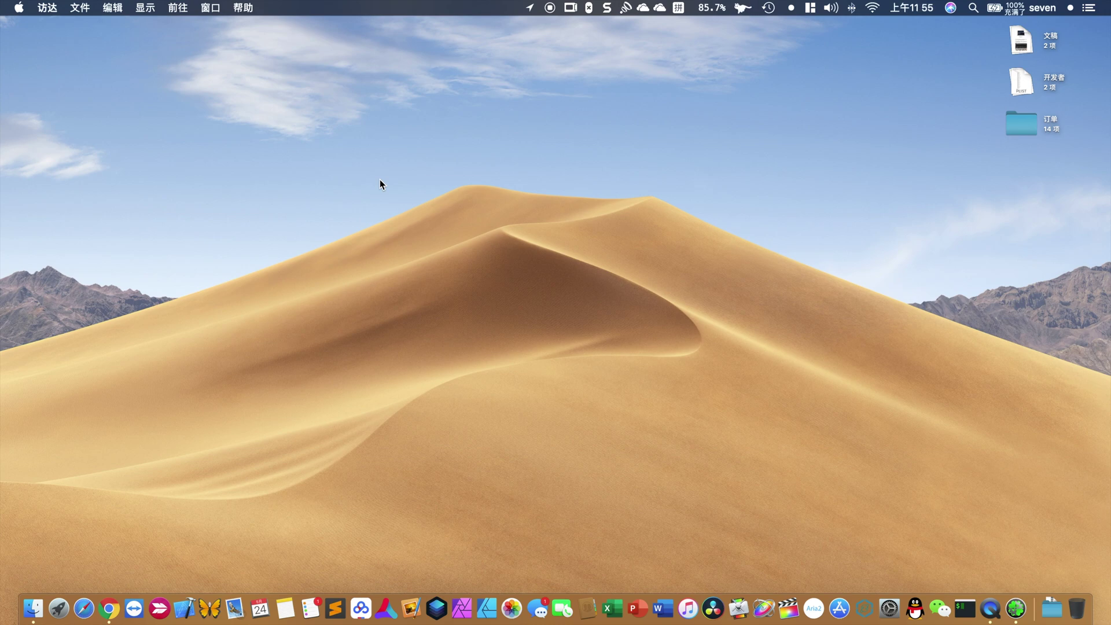
# Step: Restart the computer and save the QuickTime screen recording as 屏幕录制 on the desktop
pyautogui.click(25, 7)
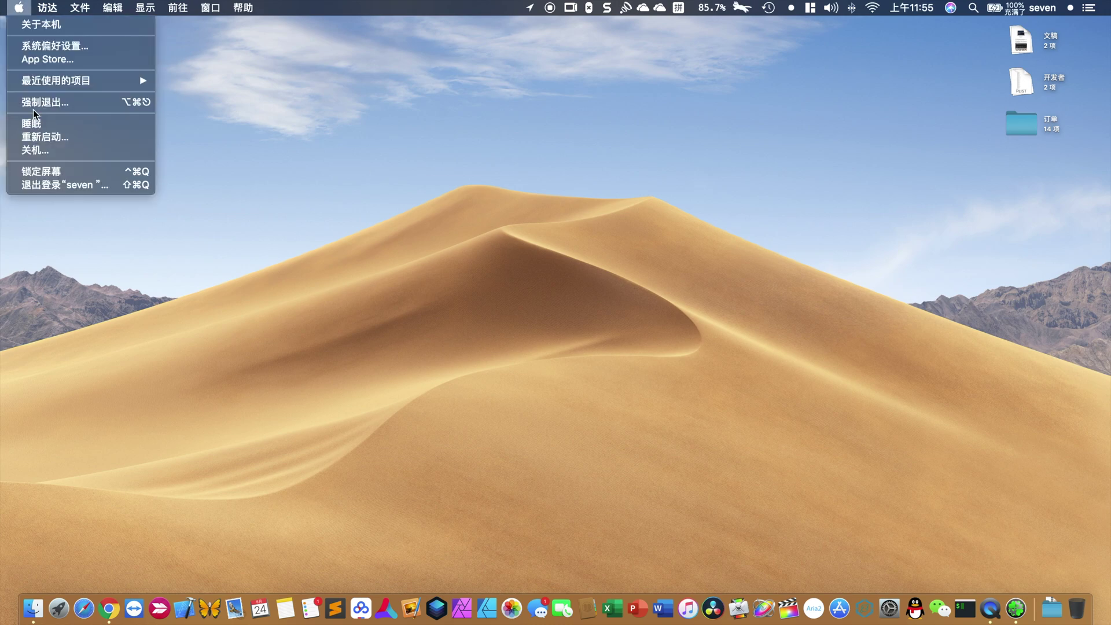
pyautogui.press('Escape')
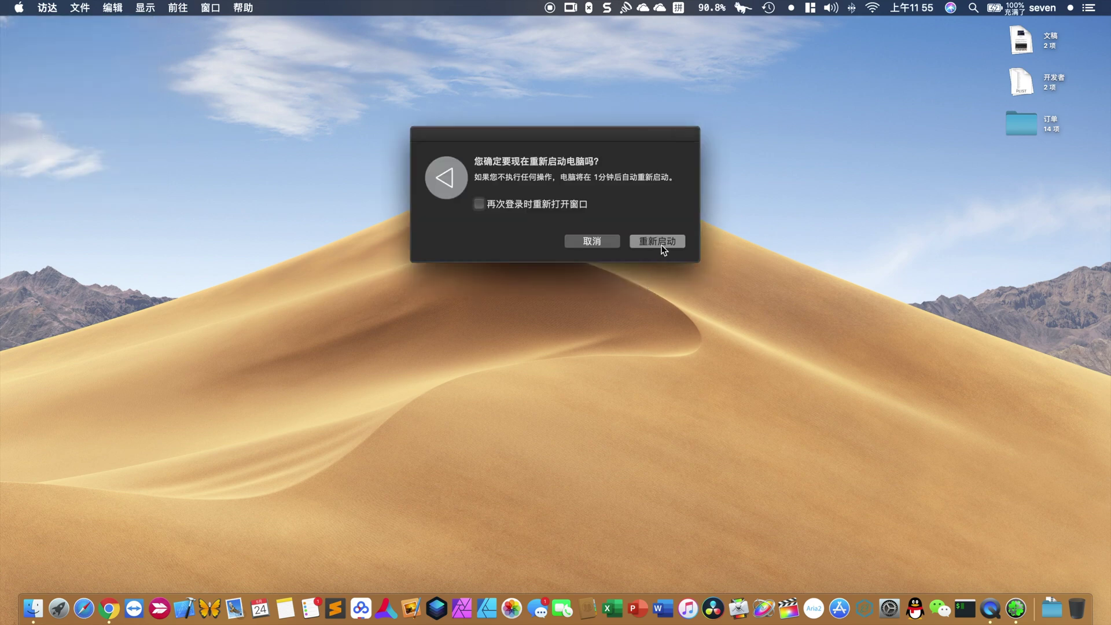
pyautogui.click(663, 243)
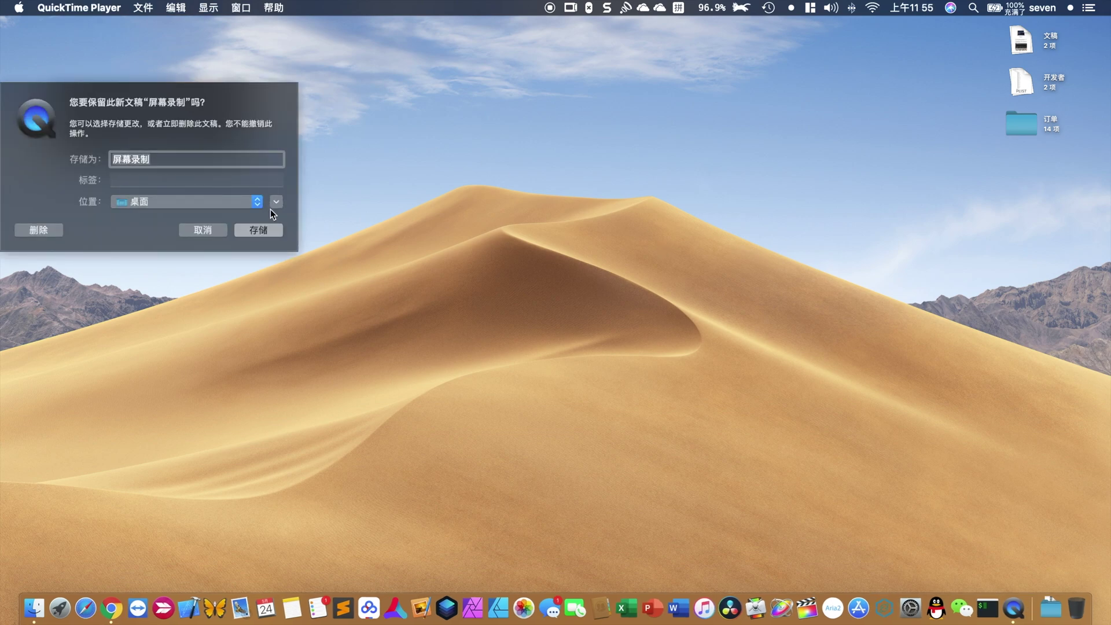
pyautogui.click(258, 230)
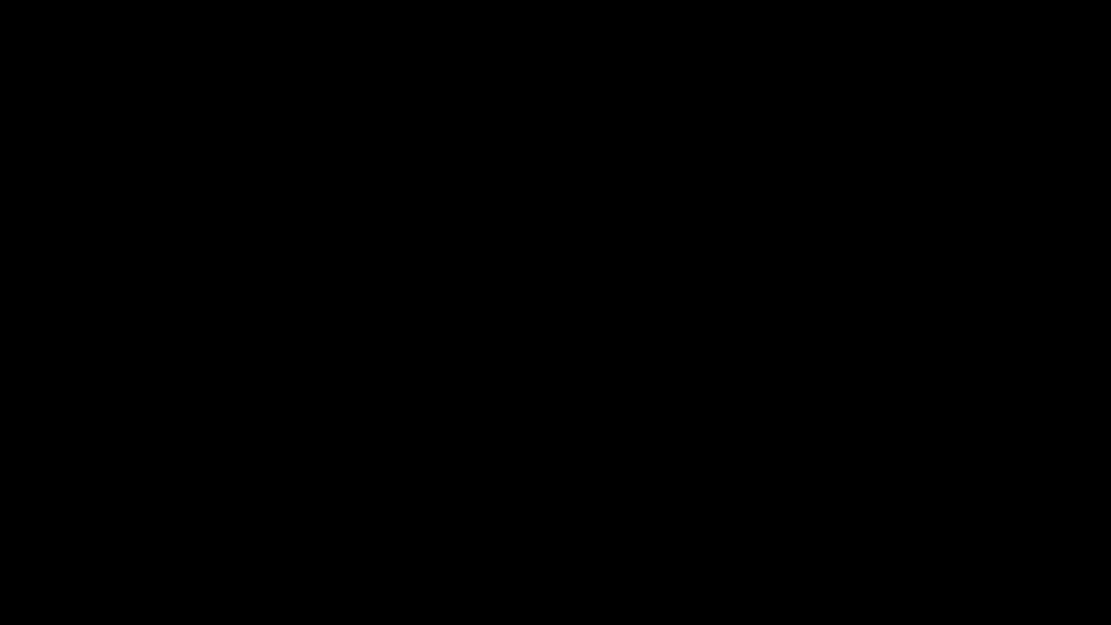